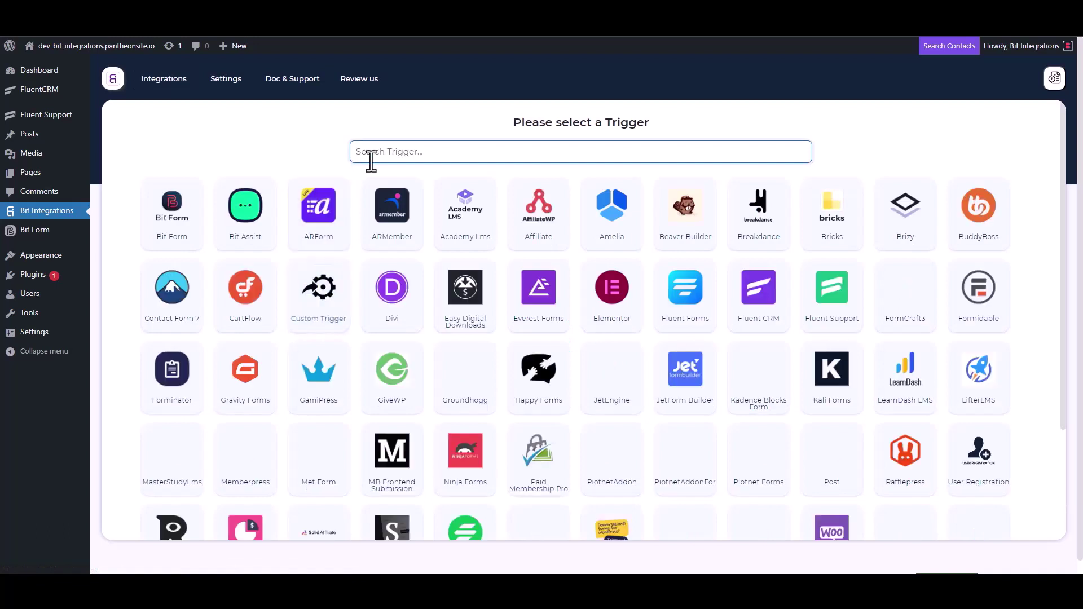
- Set Fluent Support as the trigger, copy its webhook URL and start fetching test data
{"action": "left_click", "coordinate": [838, 316]}
{"action": "left_click", "coordinate": [770, 271]}
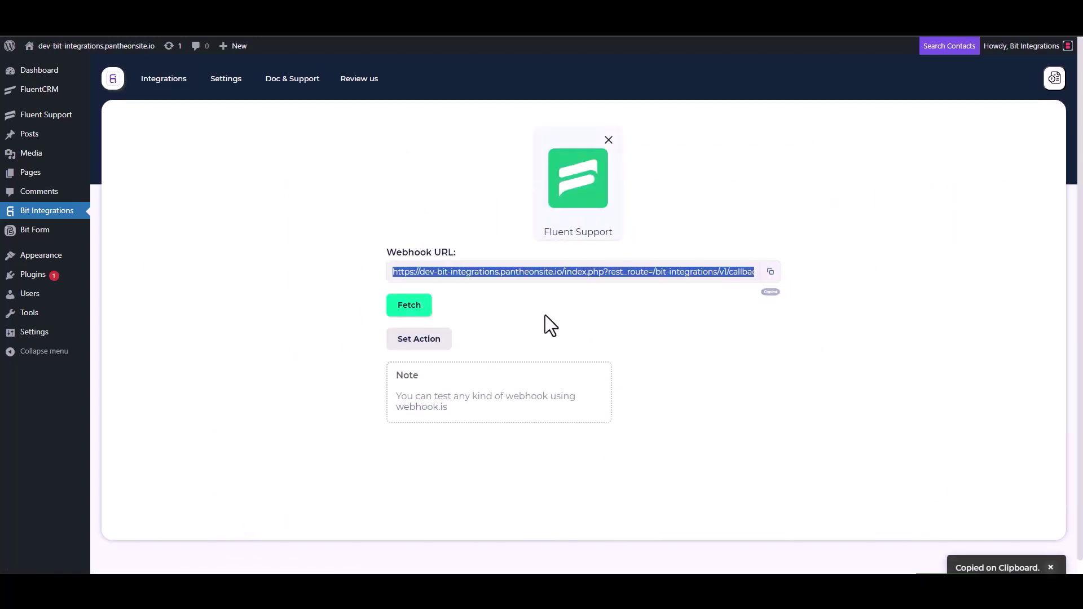
{"action": "left_click", "coordinate": [412, 309]}
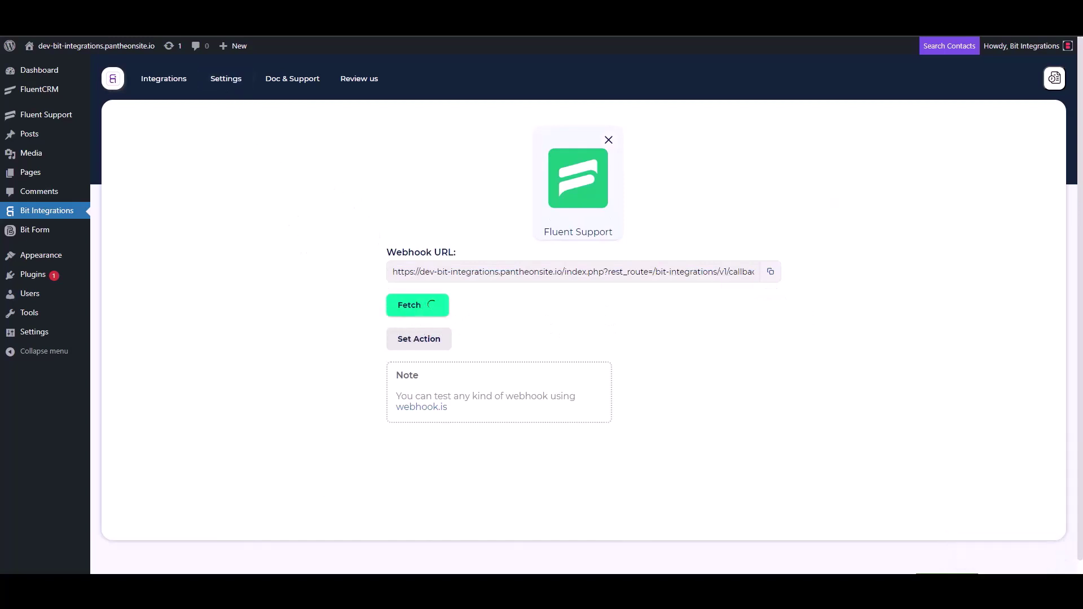
{"action": "left_click", "coordinate": [212, 7]}
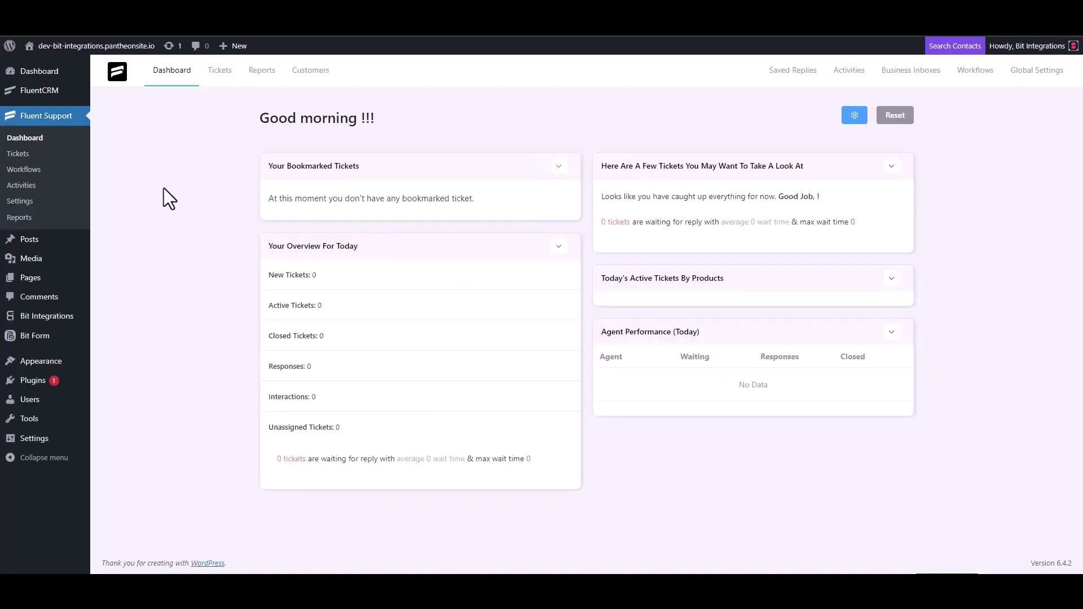
- Add a new Automatic workflow named 'Bit Integrations' from the Workflows page and open its editor
{"action": "left_click", "coordinate": [35, 170]}
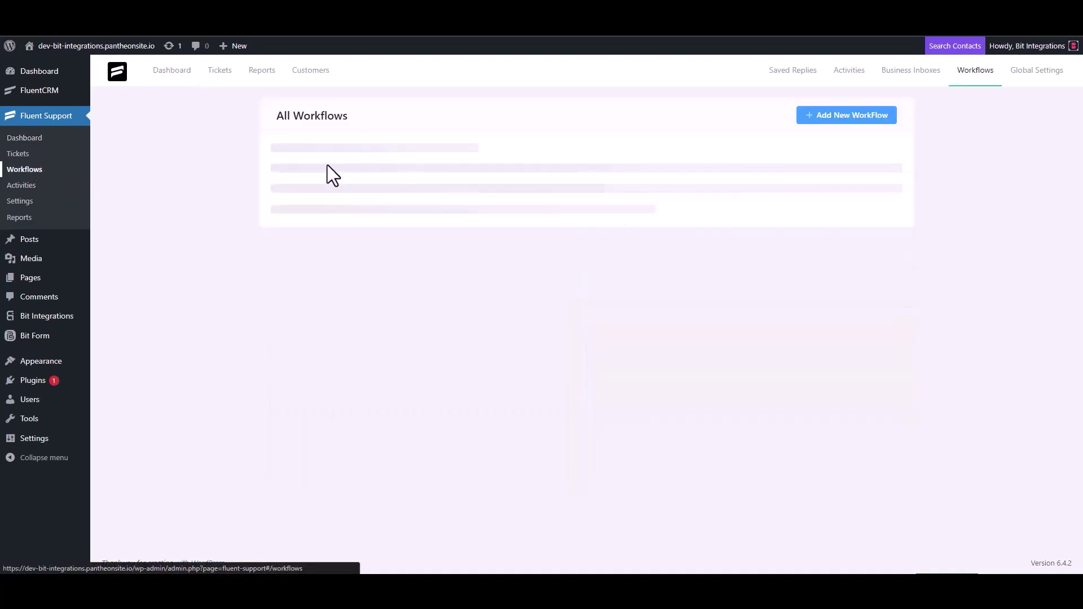
{"action": "left_click", "coordinate": [829, 120]}
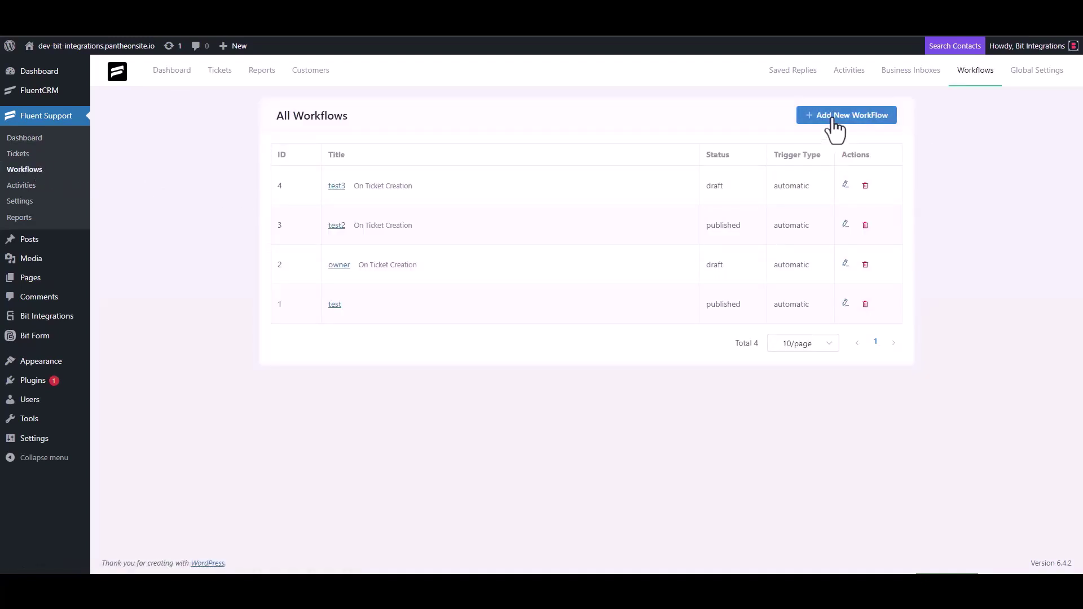
{"action": "left_click", "coordinate": [328, 134]}
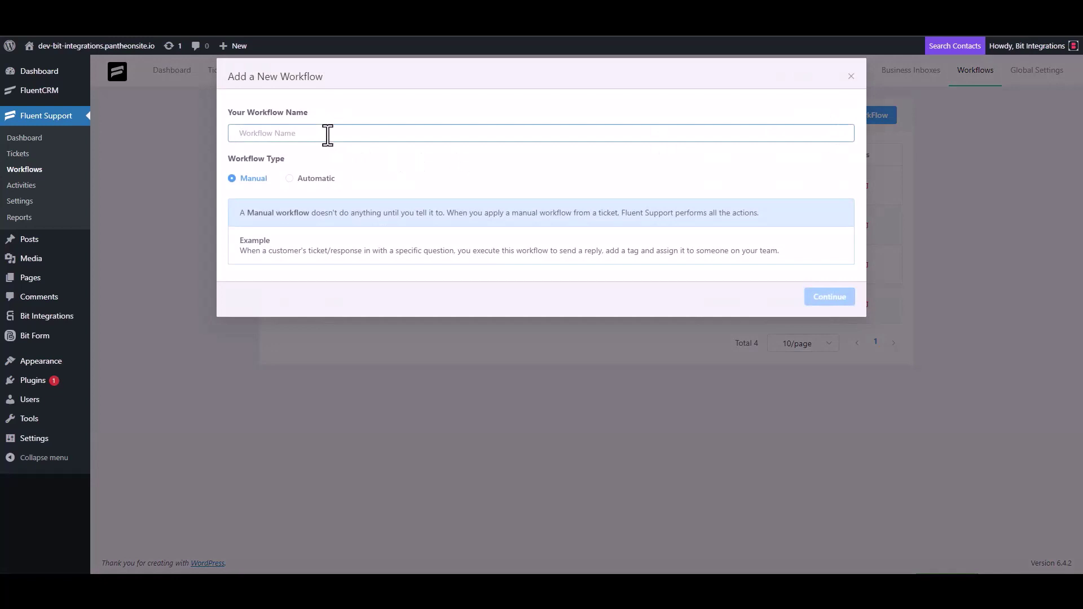
{"action": "type", "text": "Bit Integrations"}
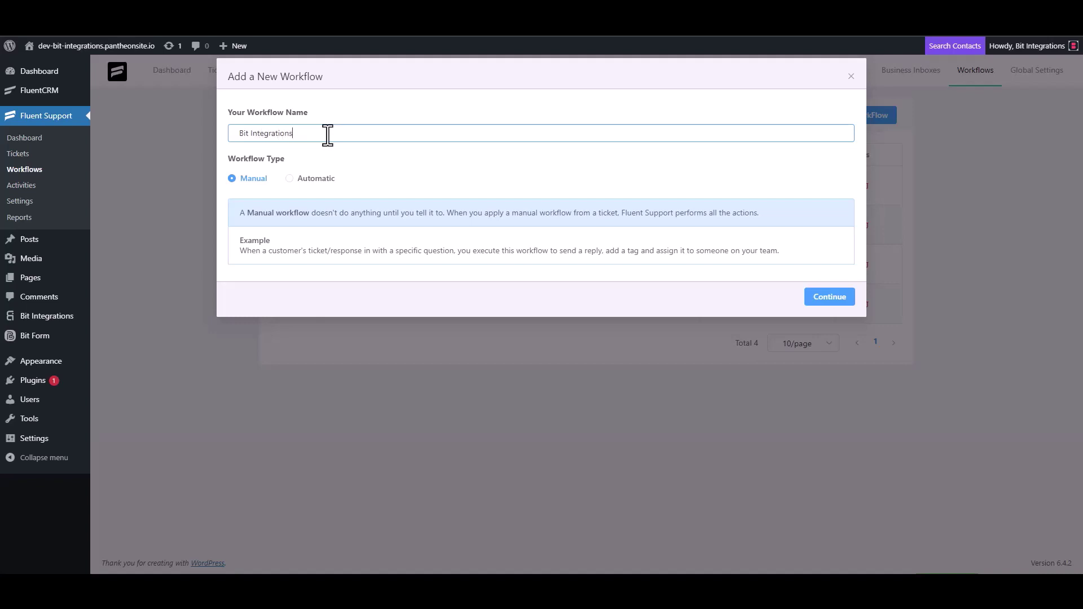
{"action": "left_click", "coordinate": [300, 179]}
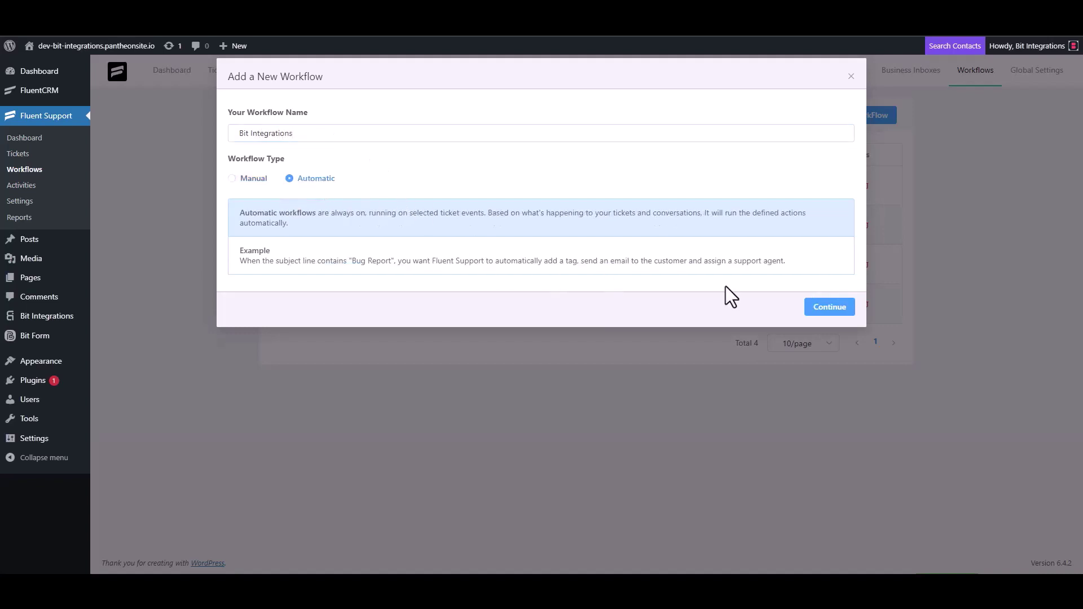
{"action": "left_click", "coordinate": [827, 308]}
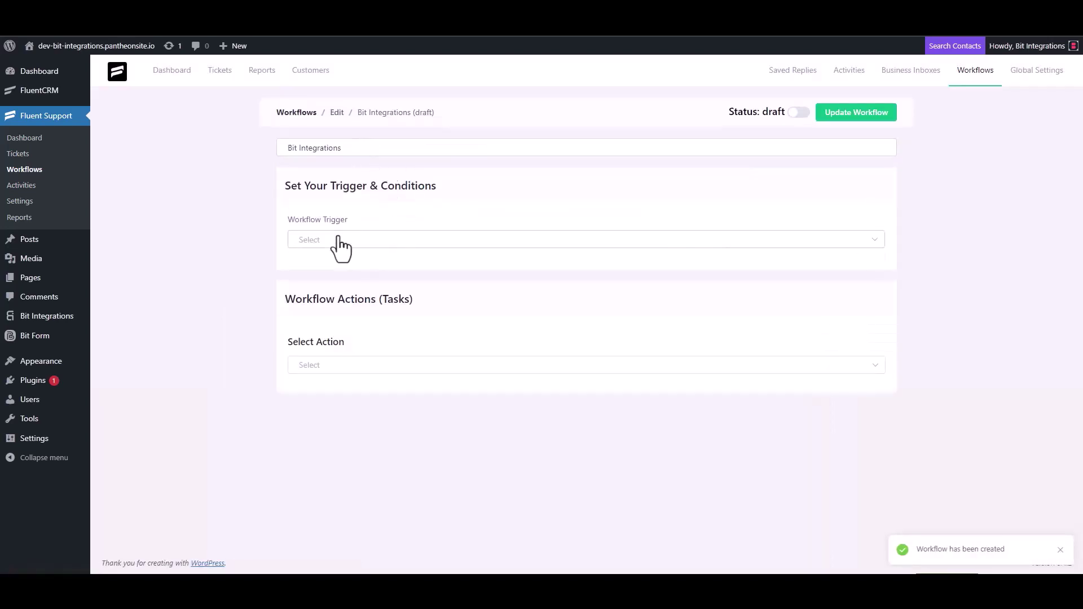
- Trigger the workflow On Ticket Creation and add an outgoing webhook action with the copied URL
{"action": "left_click", "coordinate": [337, 240]}
{"action": "left_click", "coordinate": [336, 272]}
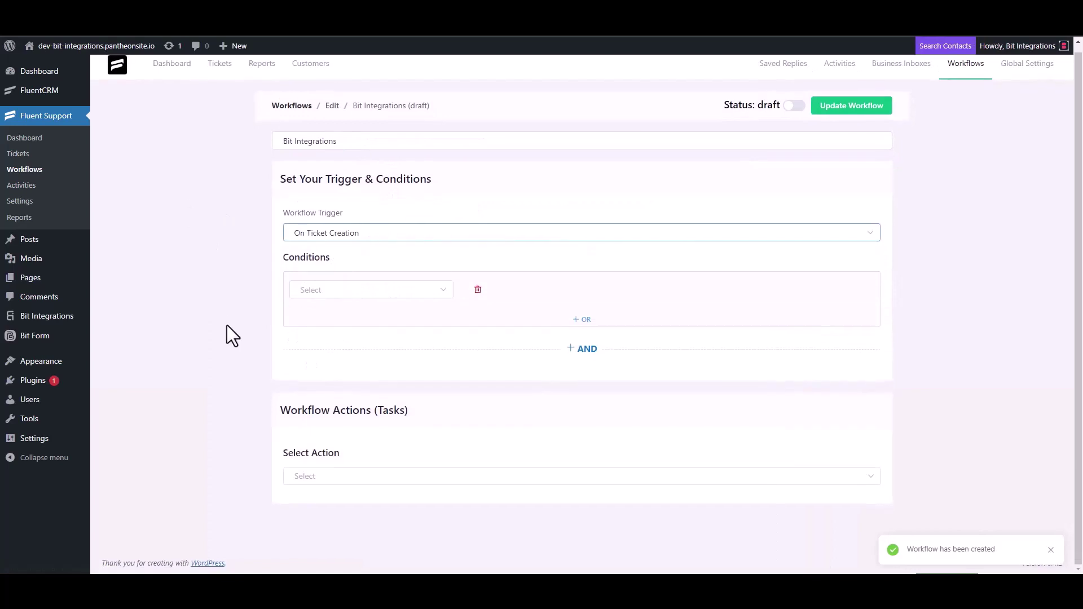
{"action": "left_click", "coordinate": [313, 474]}
{"action": "scroll", "coordinate": [338, 373], "scroll_direction": "down", "scroll_amount": 4}
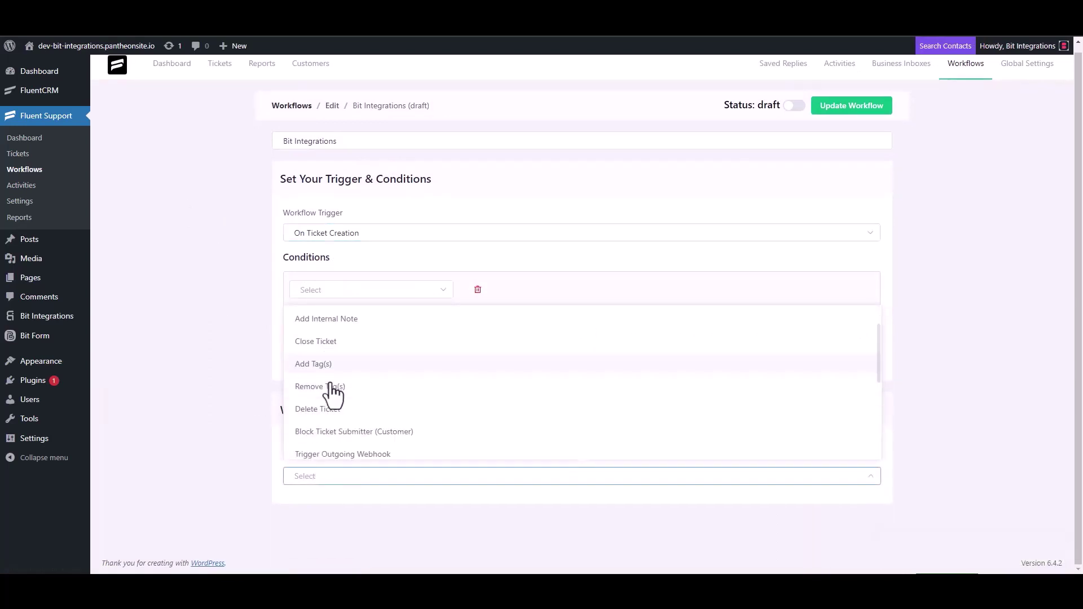
{"action": "left_click", "coordinate": [370, 322]}
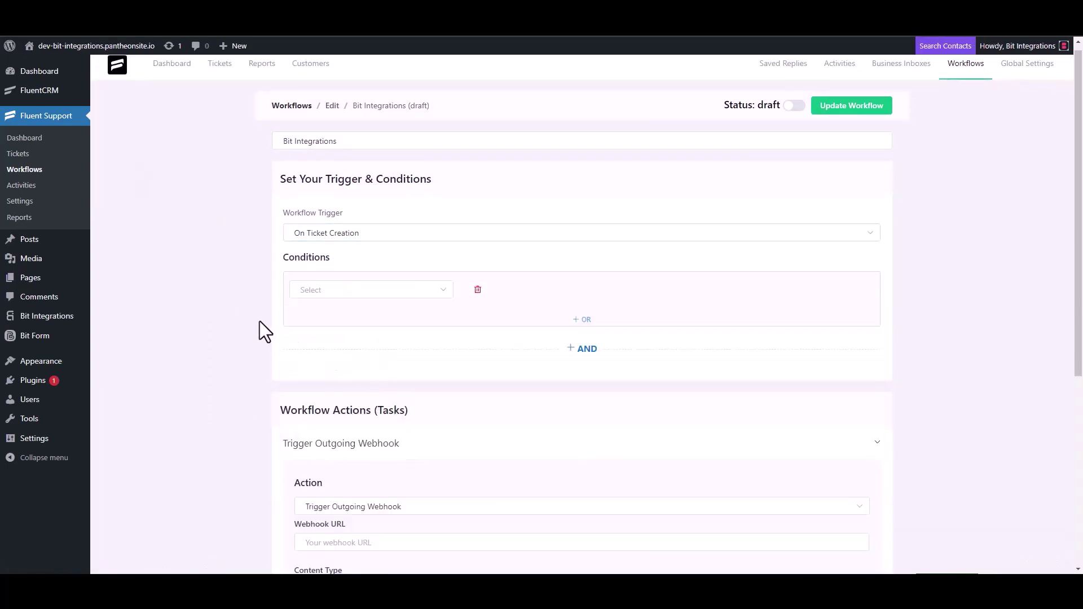
{"action": "scroll", "coordinate": [260, 320], "scroll_direction": "down", "scroll_amount": 4}
{"action": "left_click", "coordinate": [367, 321]}
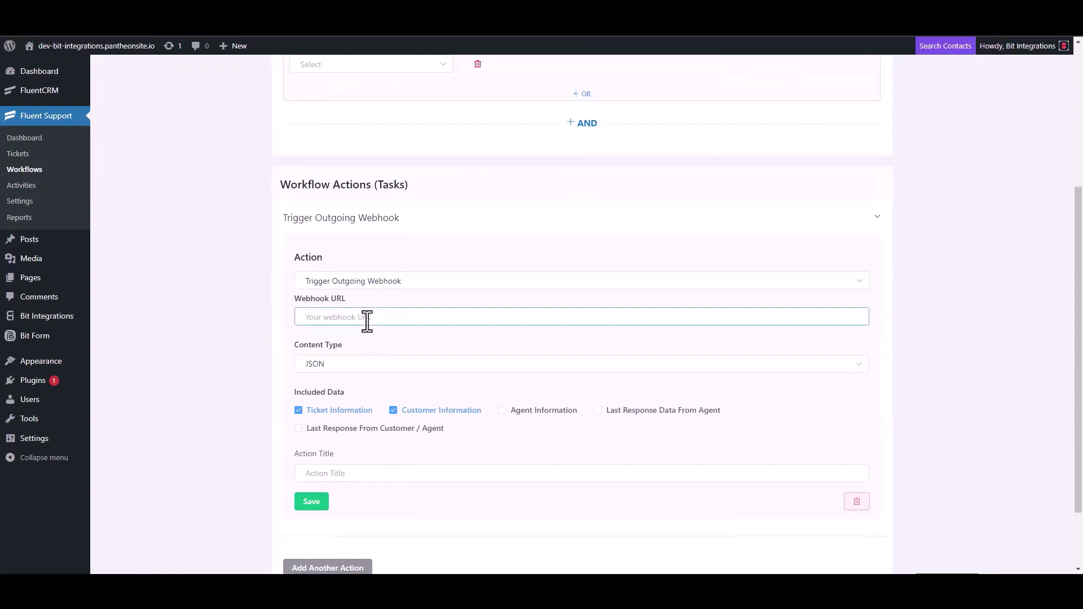
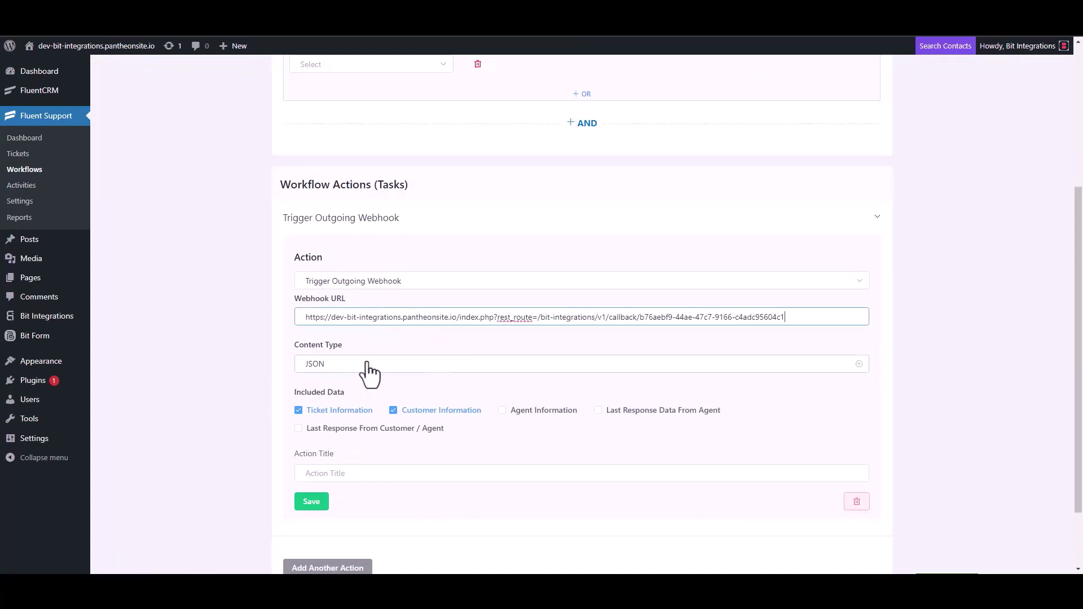
- Title the webhook action 'Bit Integrations', save it, and publish the workflow
{"action": "scroll", "coordinate": [370, 374], "scroll_direction": "down", "scroll_amount": 2}
{"action": "left_click", "coordinate": [338, 390]}
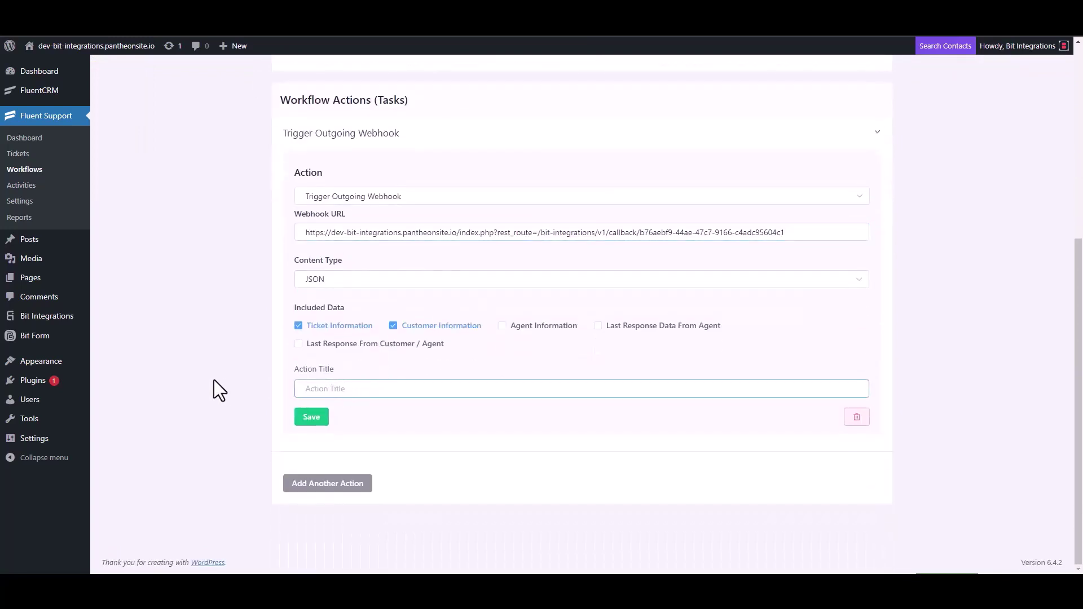
{"action": "type", "text": "Bit Integrations"}
{"action": "left_click", "coordinate": [311, 419]}
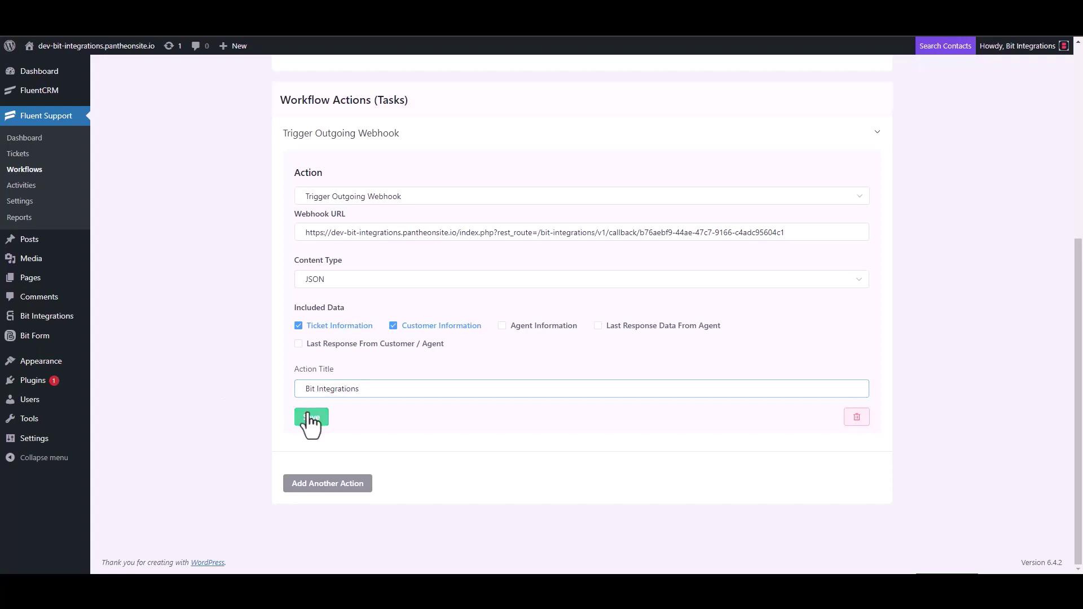
{"action": "left_click", "coordinate": [795, 104]}
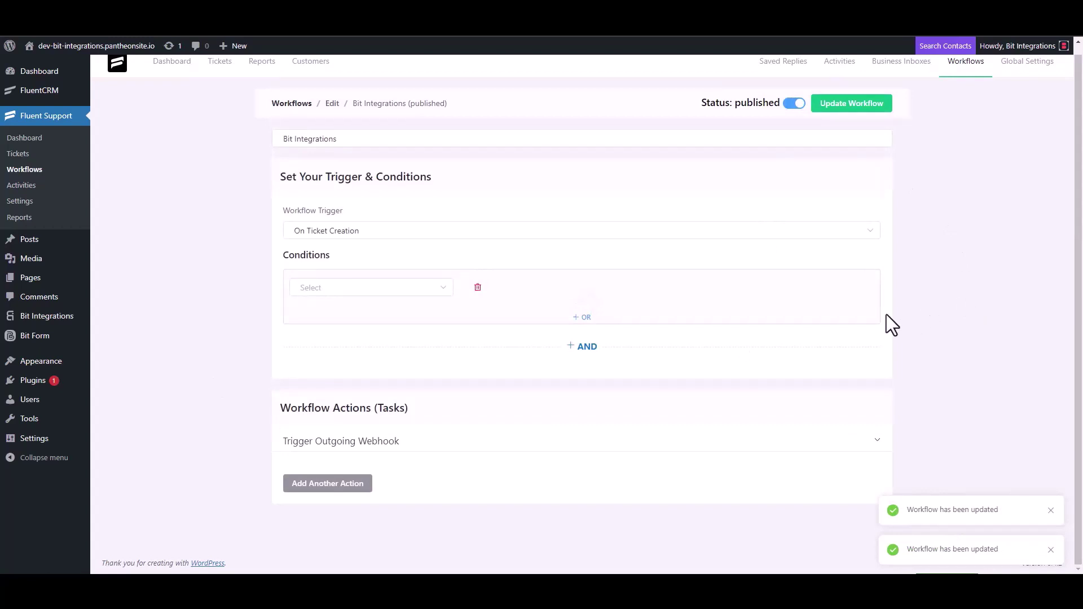
- Start a new ticket for a newly created contact, filling in the contact's first name and e-mail
{"action": "left_click", "coordinate": [28, 159]}
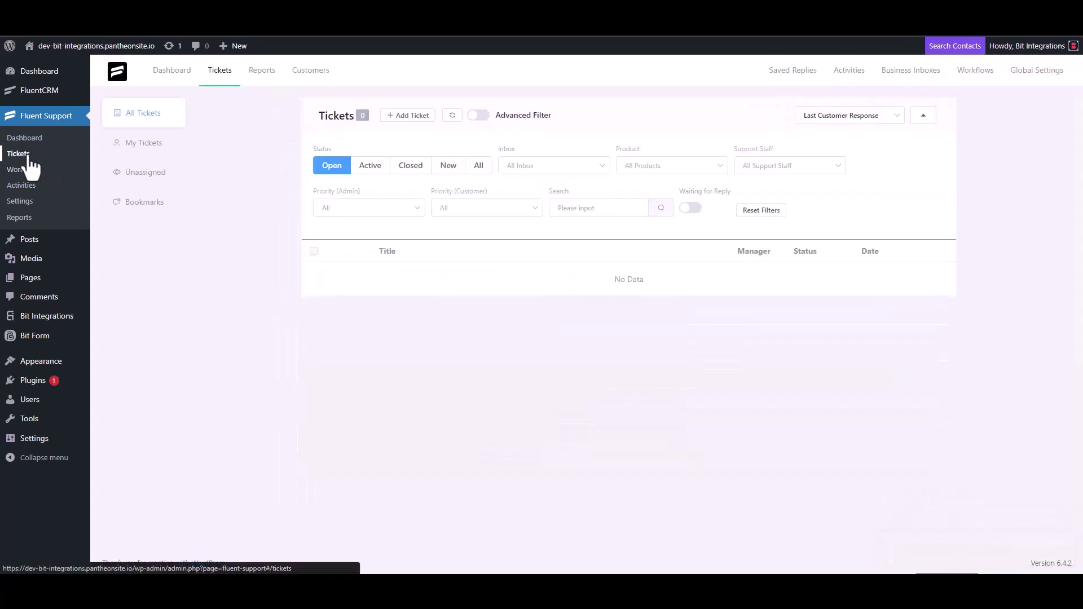
{"action": "left_click", "coordinate": [406, 115]}
{"action": "left_click", "coordinate": [444, 146]}
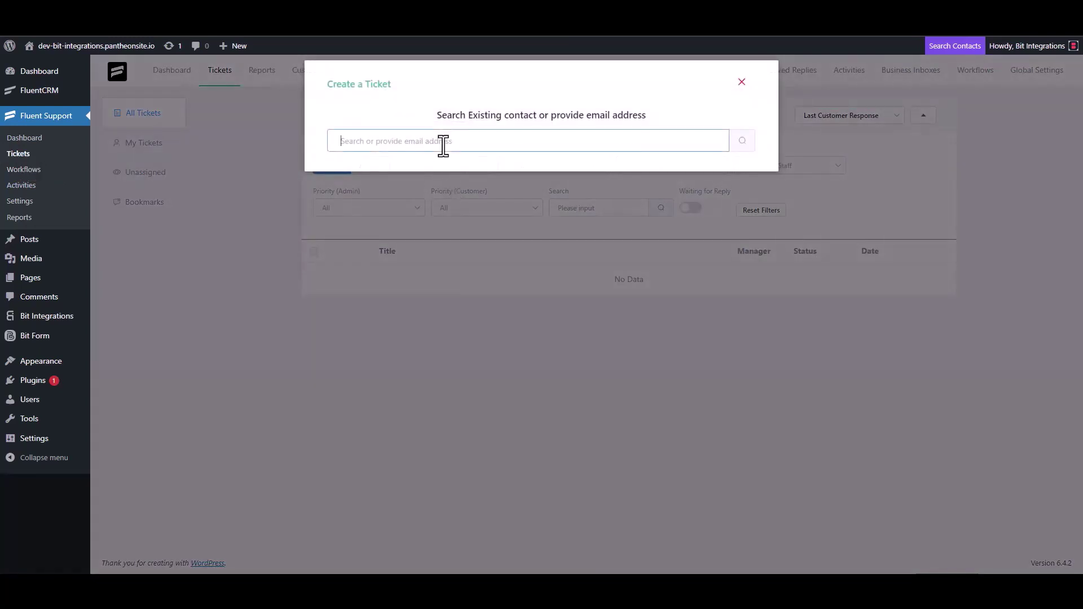
{"action": "type", "text": "test@gmail.com"}
{"action": "left_click", "coordinate": [742, 141]}
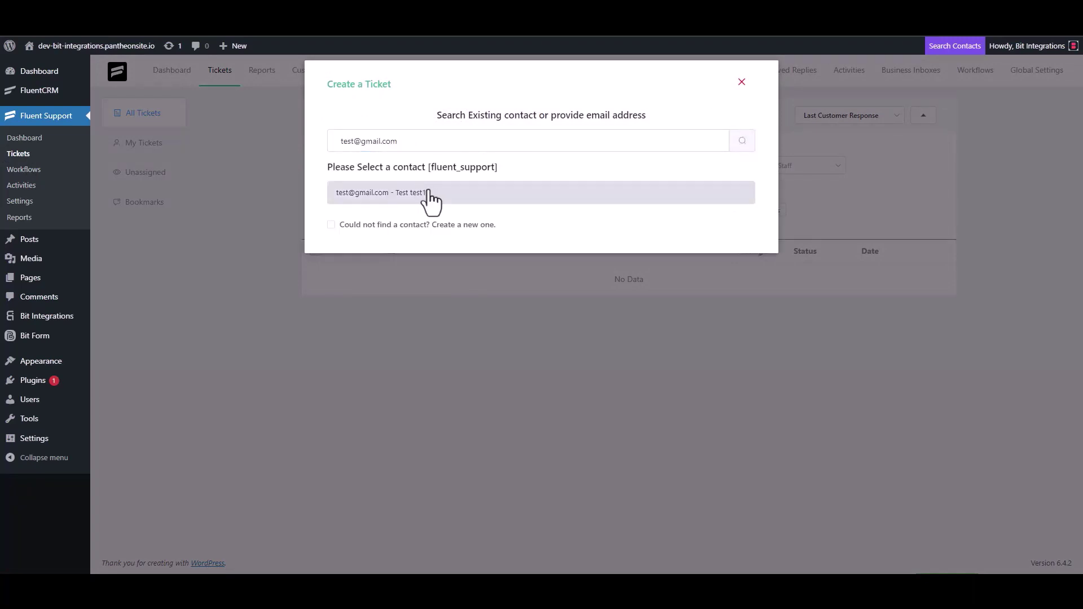
{"action": "left_click", "coordinate": [333, 224]}
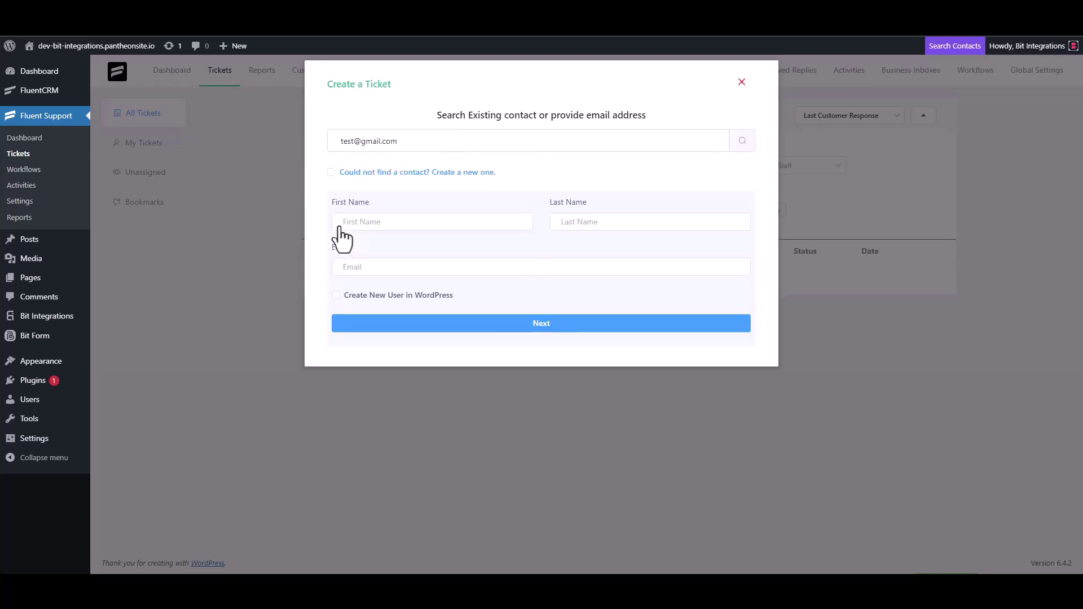
{"action": "left_click", "coordinate": [378, 230]}
{"action": "type", "text": "test3"}
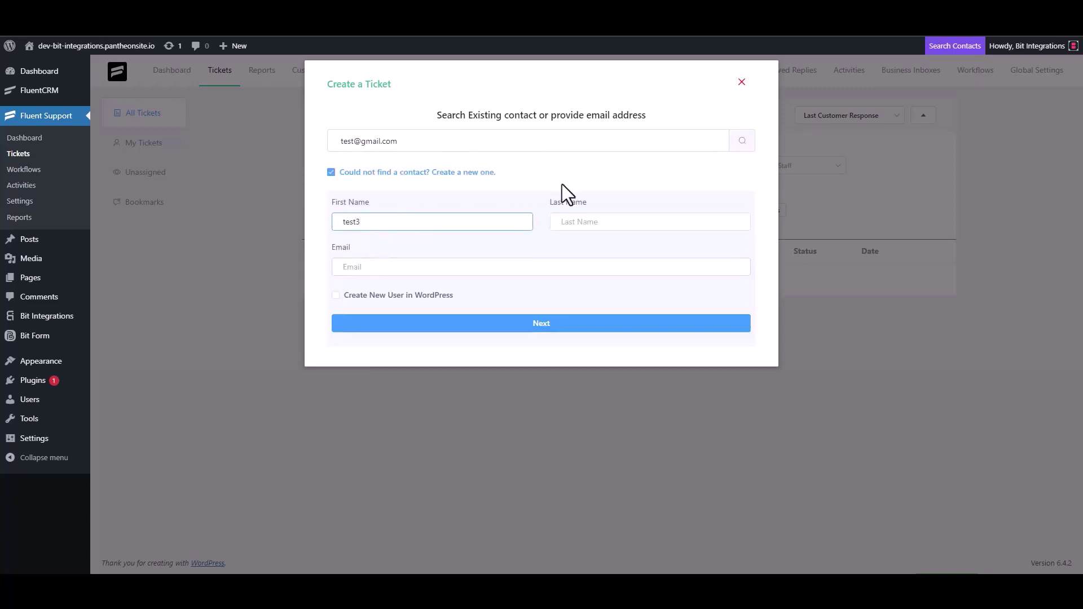
{"action": "left_click", "coordinate": [383, 270]}
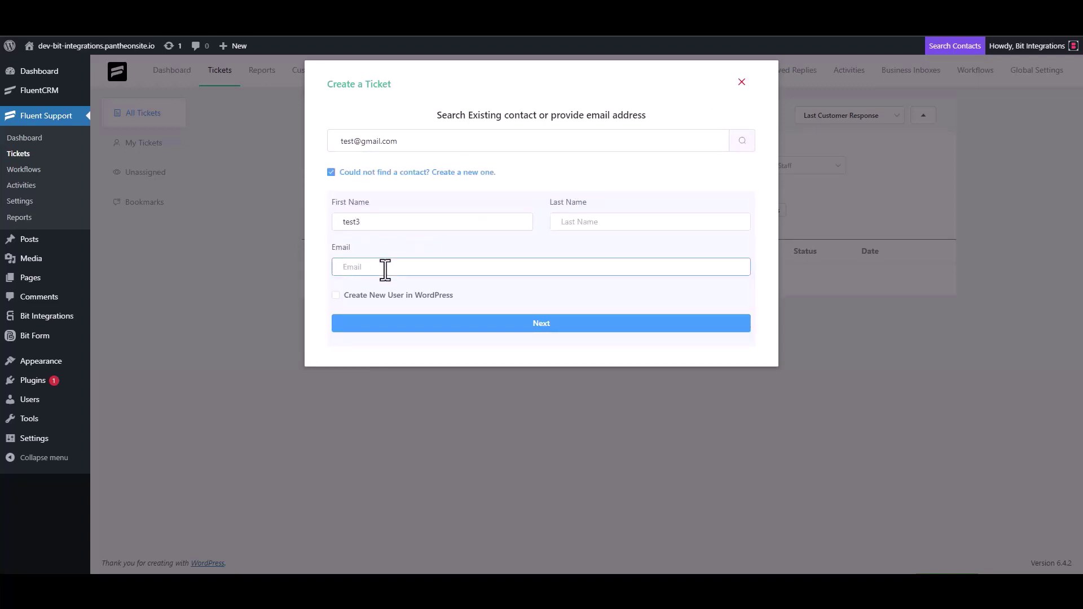
{"action": "left_click", "coordinate": [553, 324]}
- Enter 'test' as both subject and details and create the test ticket
{"action": "left_click", "coordinate": [394, 204]}
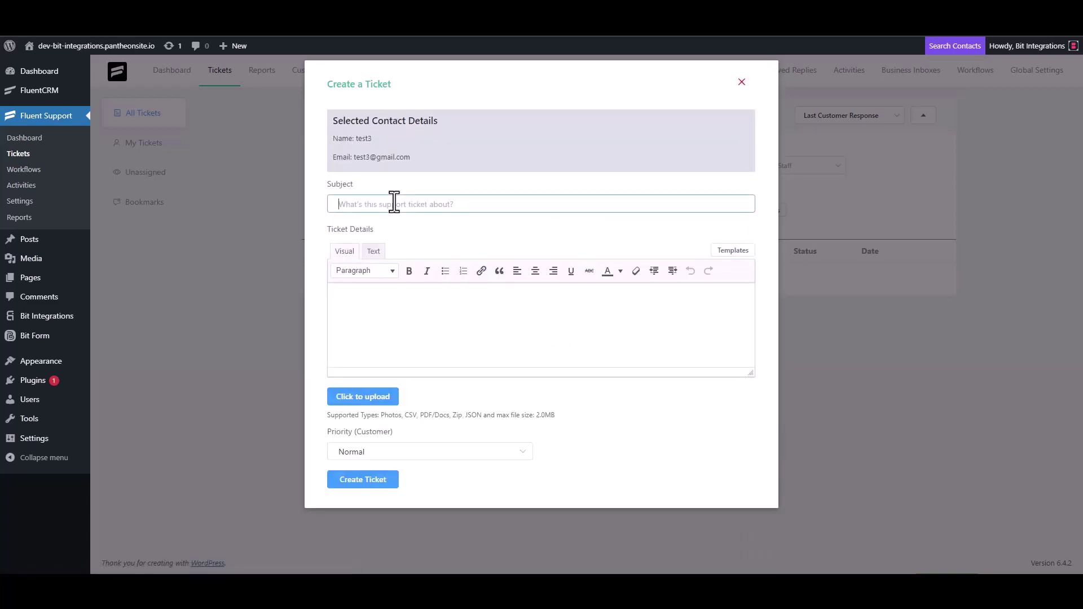
{"action": "type", "text": "test"}
{"action": "left_click", "coordinate": [383, 302]}
{"action": "type", "text": "test"}
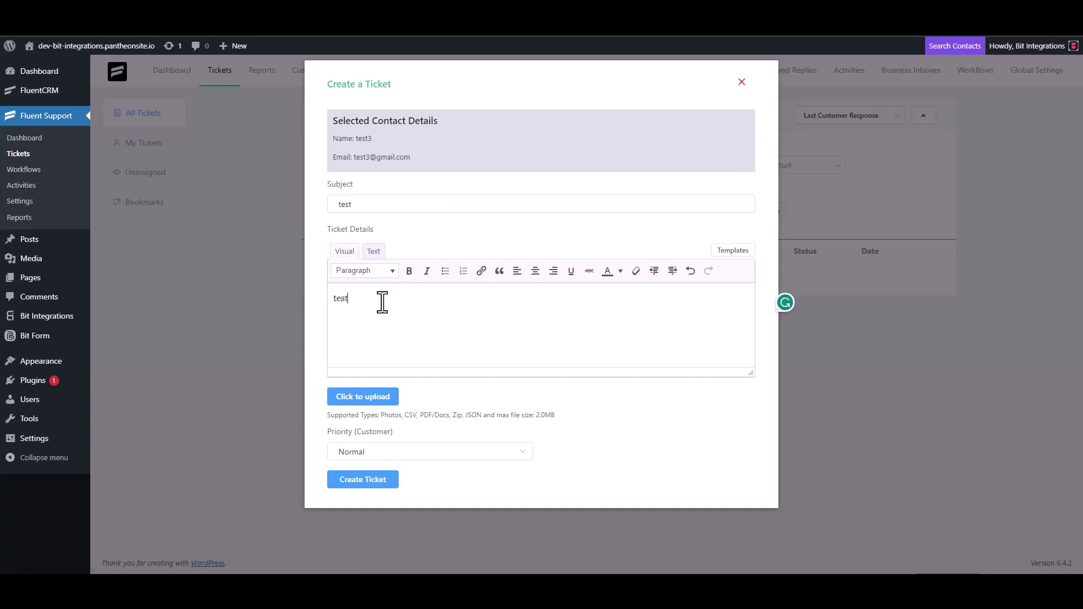
{"action": "left_click", "coordinate": [368, 478]}
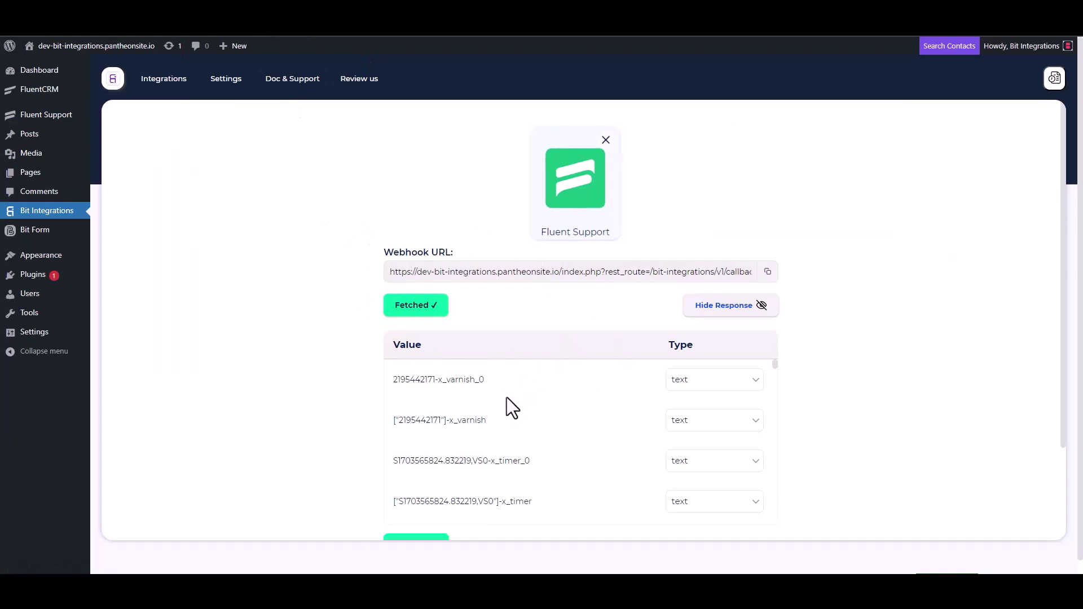
{"action": "scroll", "coordinate": [503, 398], "scroll_direction": "down", "scroll_amount": 3}
{"action": "scroll", "coordinate": [352, 435], "scroll_direction": "down", "scroll_amount": 3}
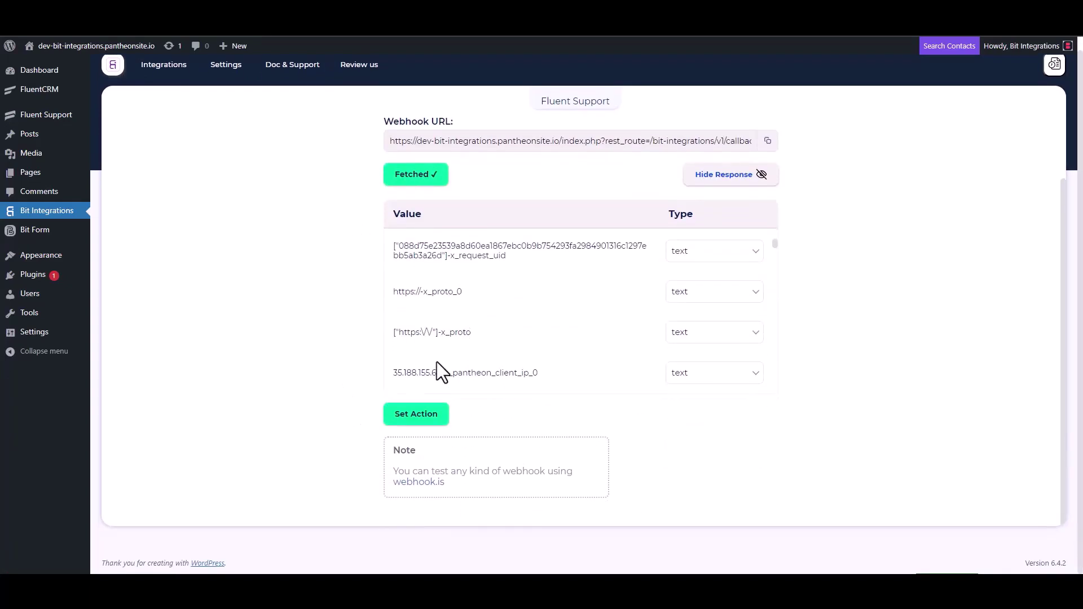
{"action": "scroll", "coordinate": [496, 304], "scroll_direction": "down", "scroll_amount": 5}
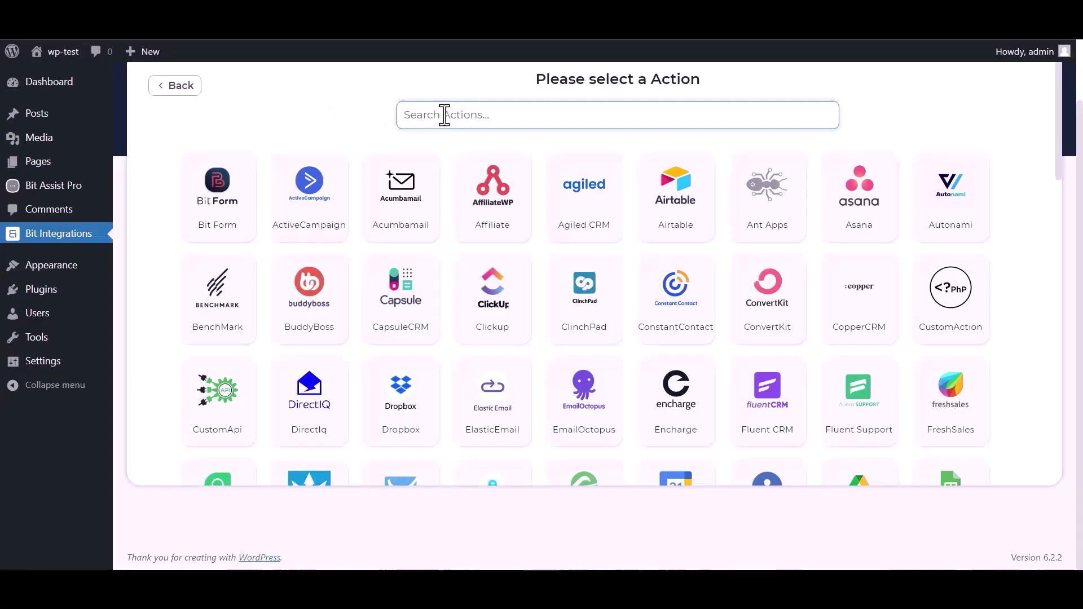
- Search actions for 'kla' and choose Klaviyo as the action
{"action": "type", "text": "klav"}
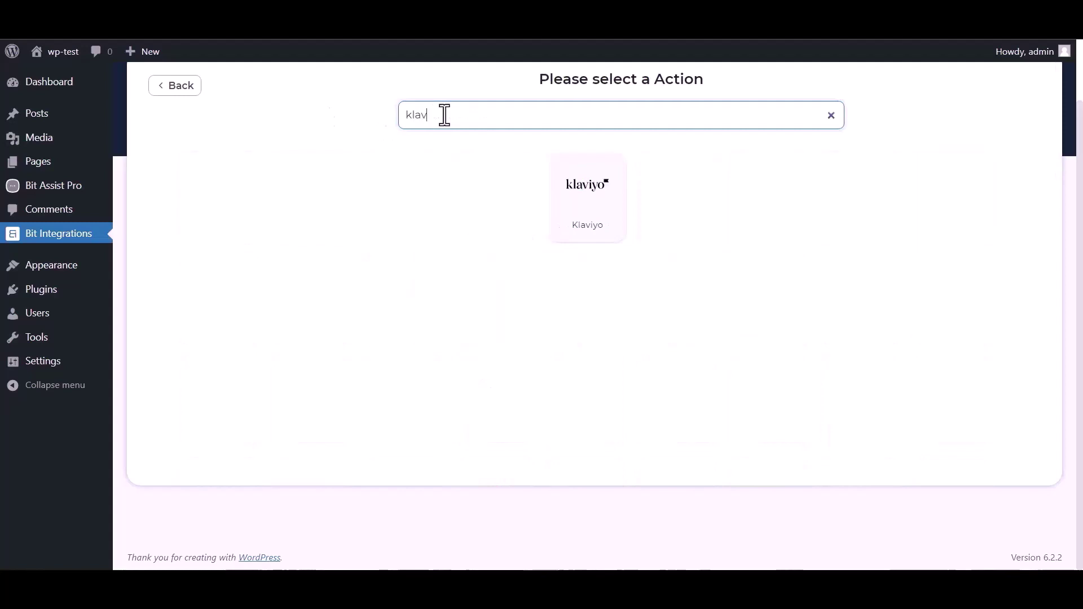
{"action": "left_click", "coordinate": [594, 217]}
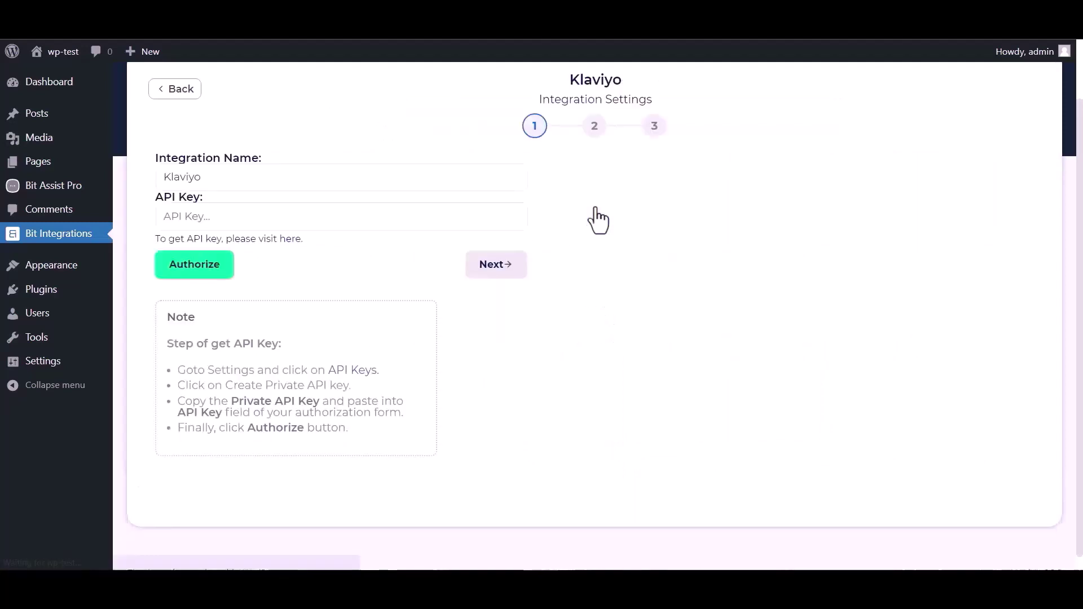
- Create a Full Access Key private API key called 'Bit Integrations' in Klaviyo and copy it
{"action": "left_click", "coordinate": [281, 241]}
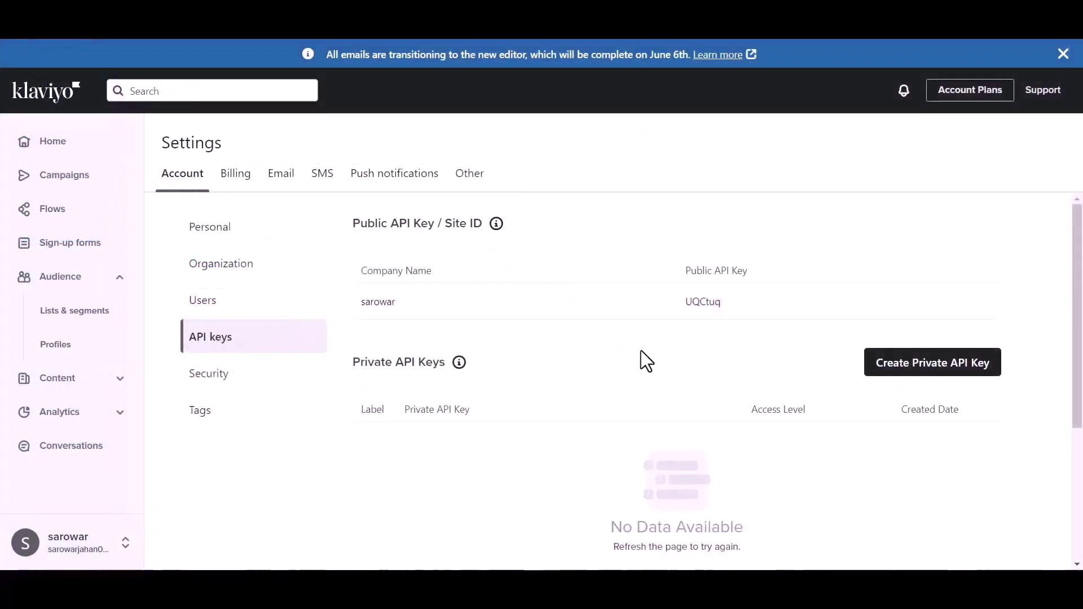
{"action": "left_click", "coordinate": [932, 374]}
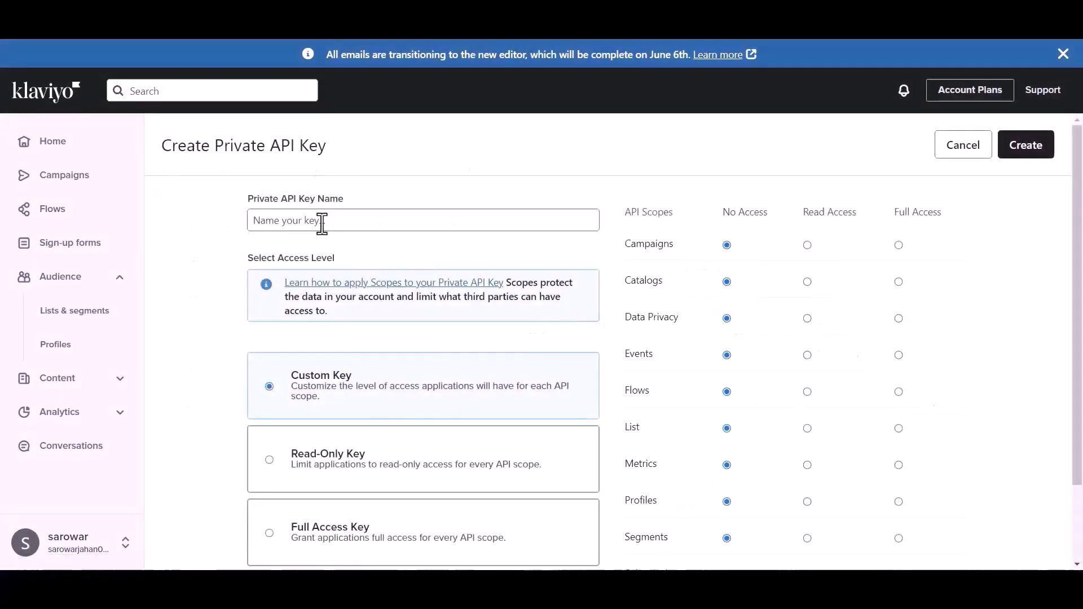
{"action": "left_click", "coordinate": [319, 219]}
{"action": "type", "text": "Bit"}
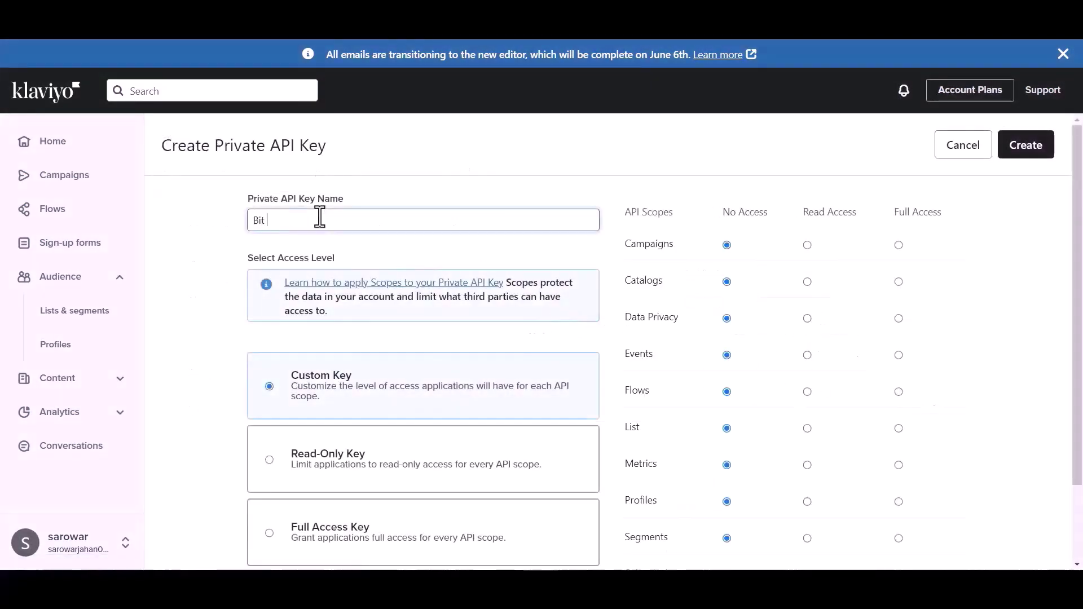
{"action": "type", "text": " Integrations"}
{"action": "scroll", "coordinate": [333, 423], "scroll_direction": "down", "scroll_amount": 2}
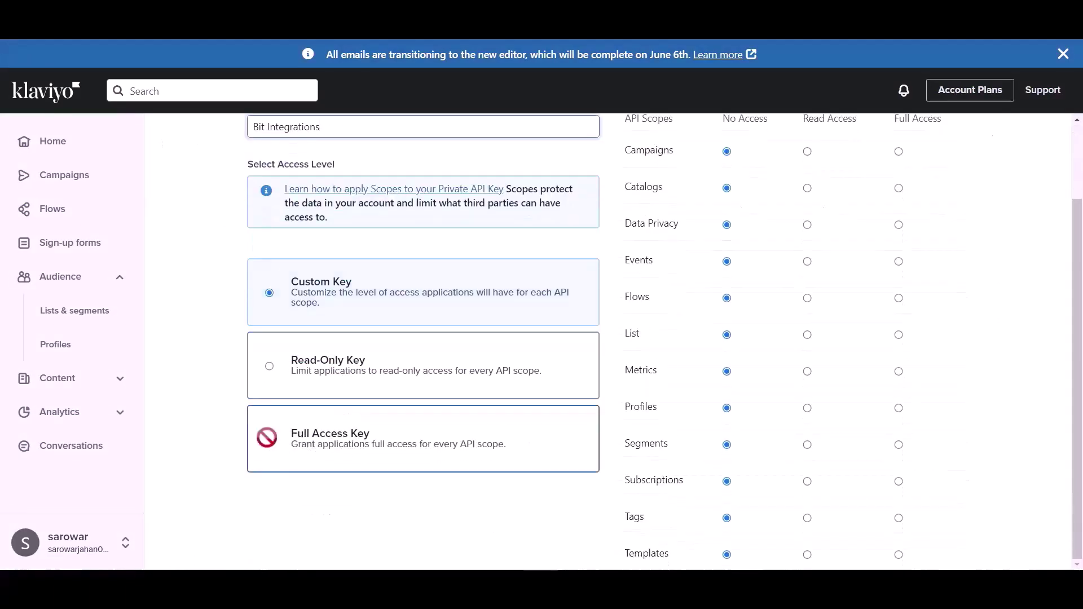
{"action": "left_click", "coordinate": [320, 449]}
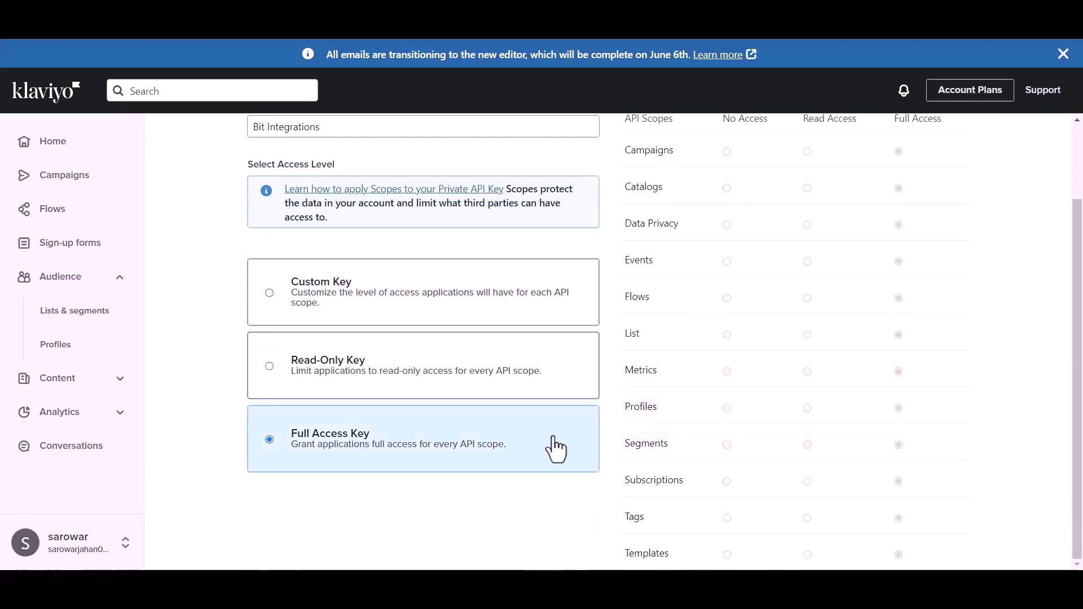
{"action": "scroll", "coordinate": [911, 194], "scroll_direction": "up", "scroll_amount": 2}
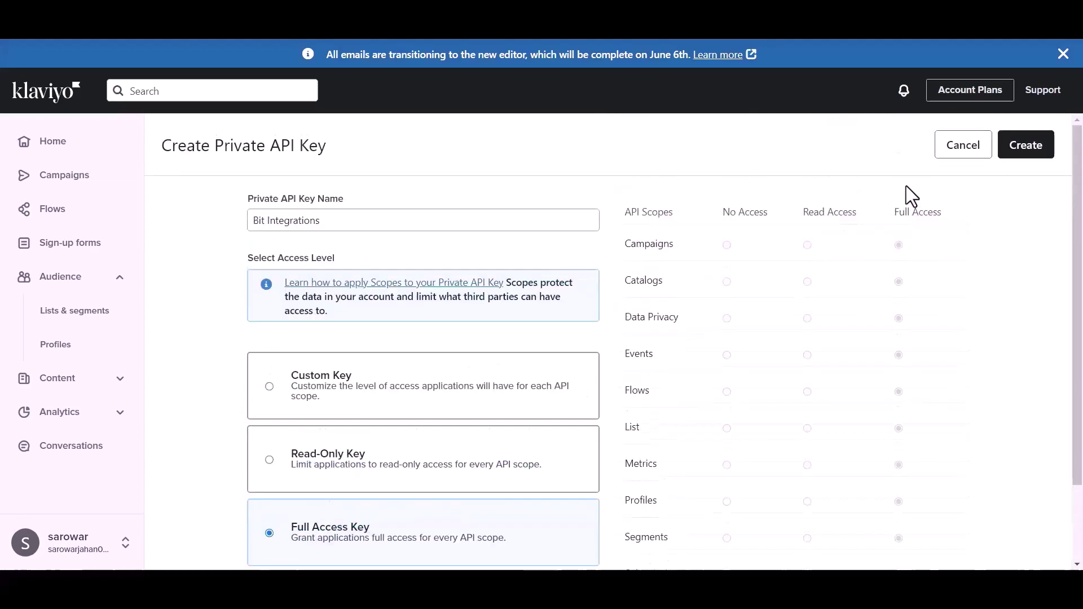
{"action": "left_click", "coordinate": [1035, 160]}
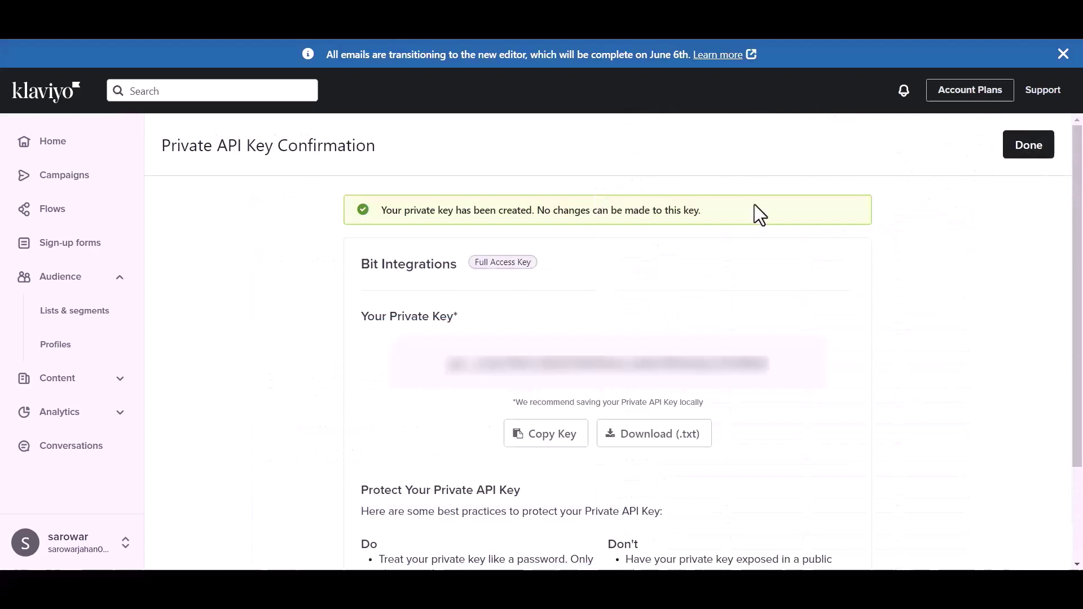
{"action": "left_click", "coordinate": [555, 446]}
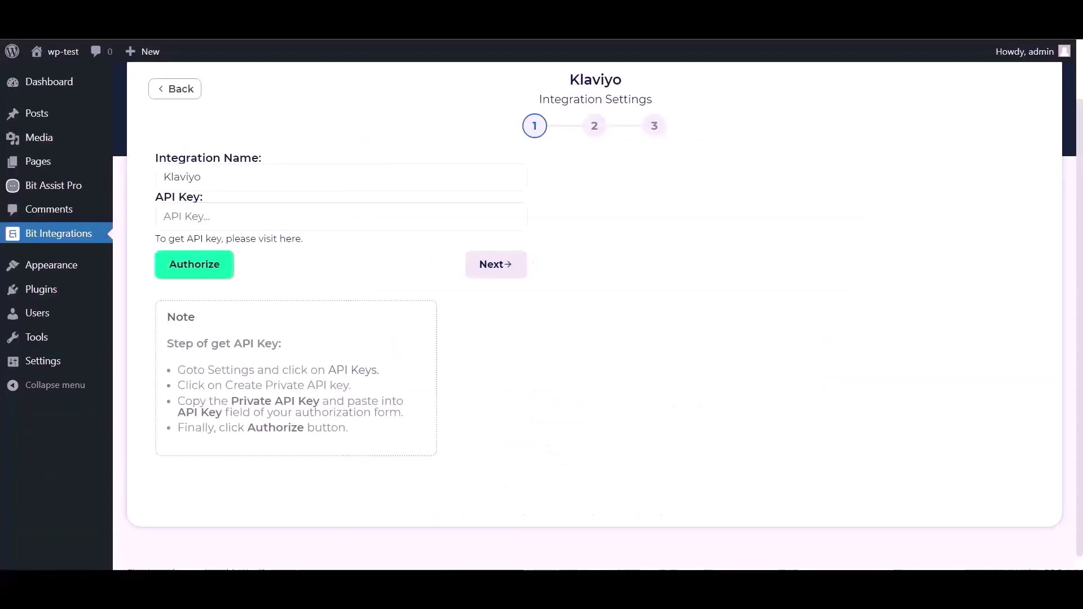
- Paste the Klaviyo private key into the API Key field, authorize, and go to step 2
{"action": "left_click", "coordinate": [214, 218]}
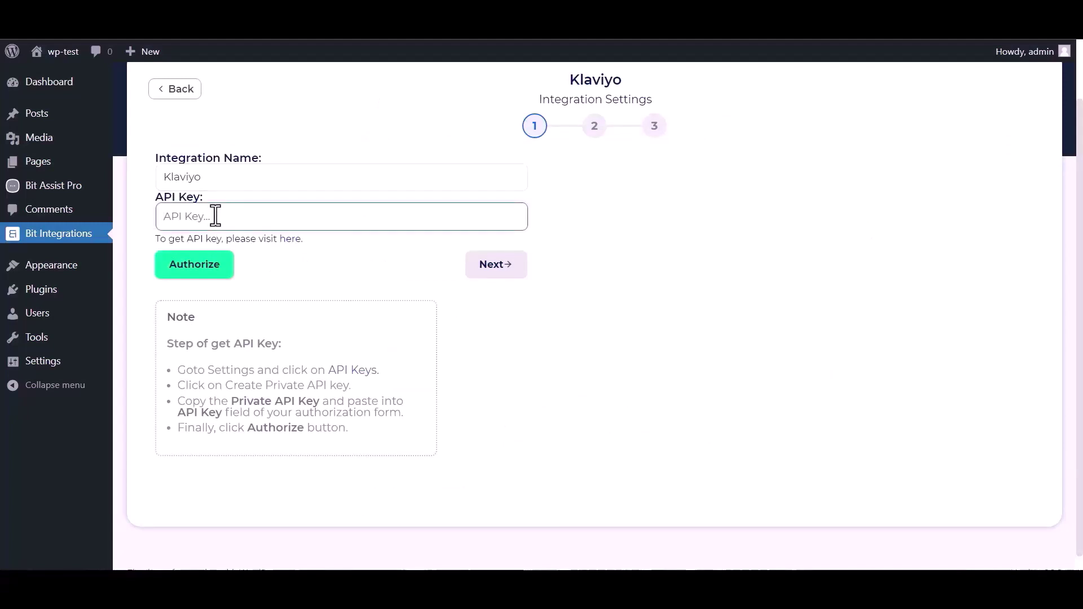
{"action": "key", "text": "ctrl+v"}
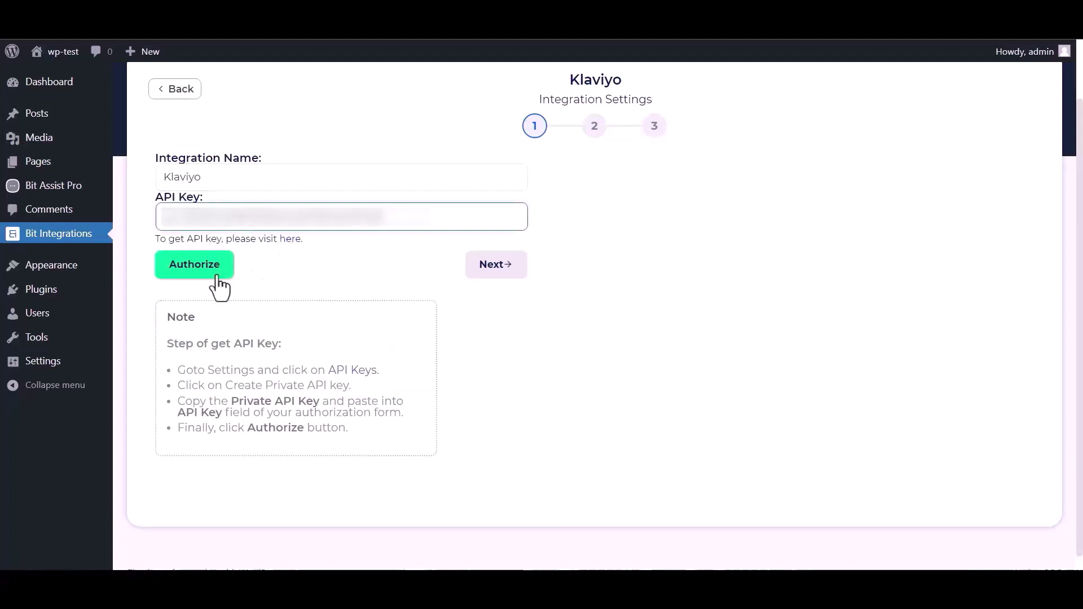
{"action": "left_click", "coordinate": [196, 273]}
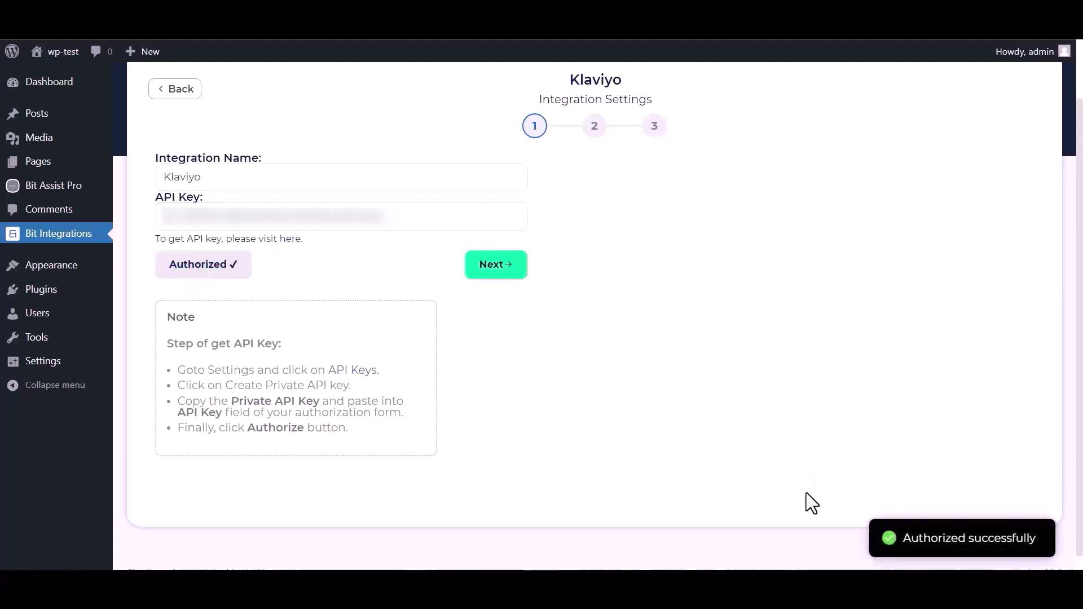
{"action": "left_click", "coordinate": [509, 264]}
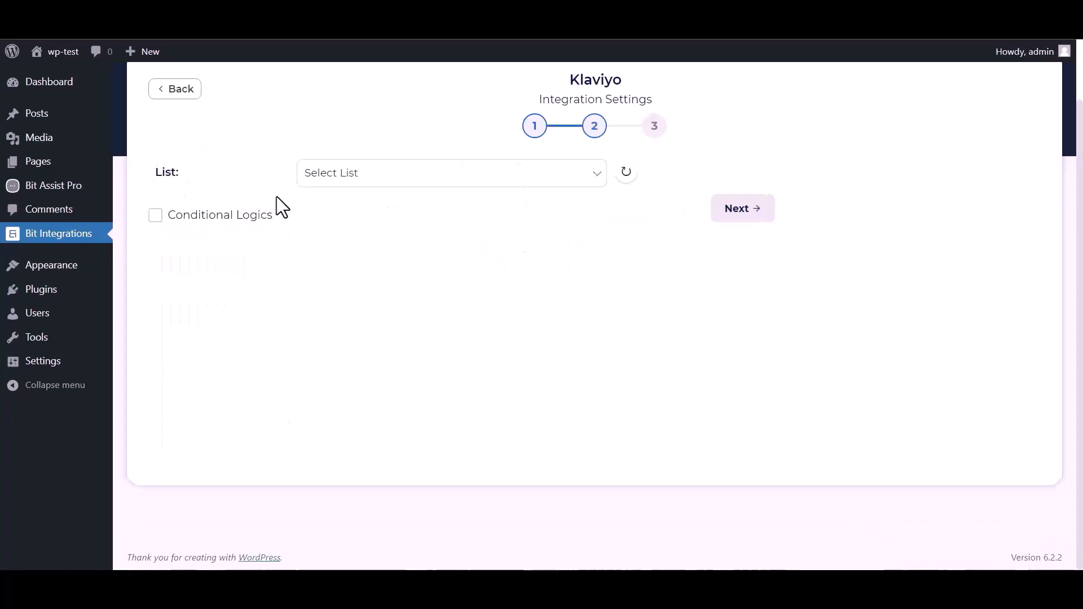
{"action": "left_click", "coordinate": [384, 179]}
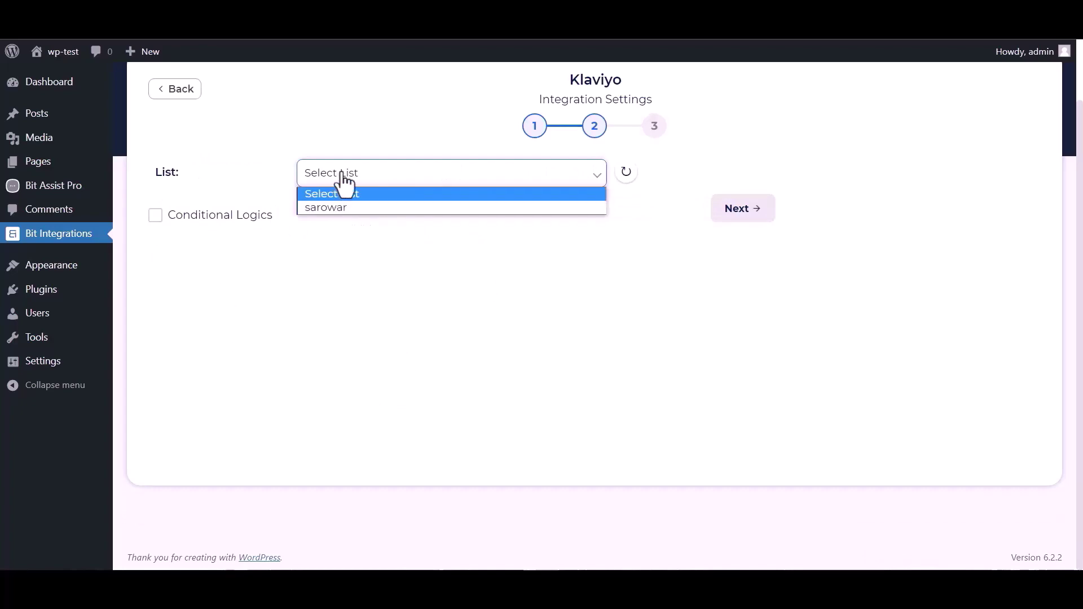
{"action": "left_click", "coordinate": [331, 207]}
{"action": "left_click", "coordinate": [316, 270]}
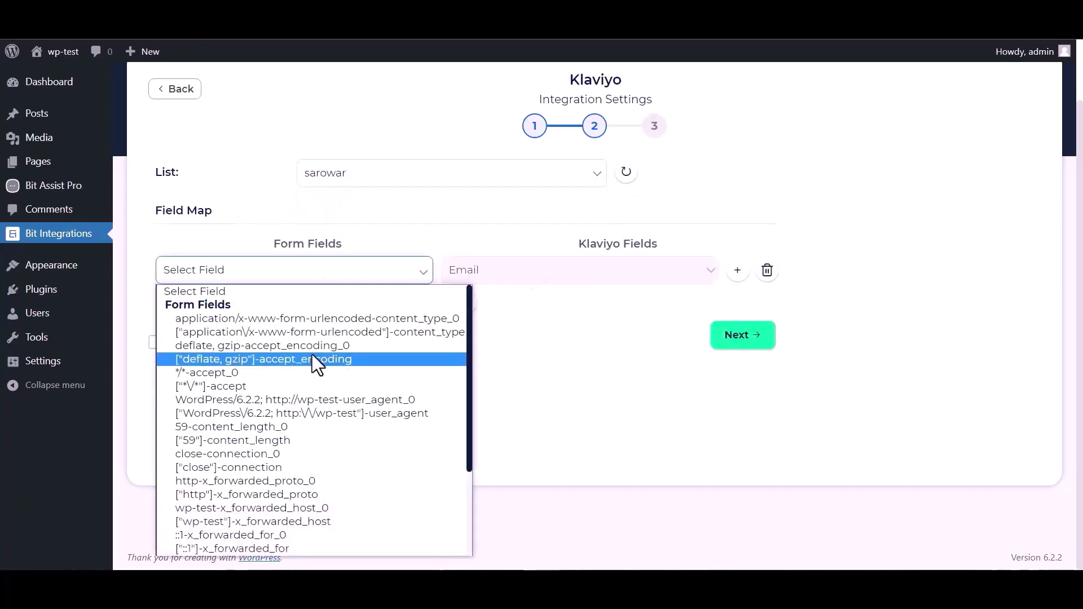
{"action": "scroll", "coordinate": [299, 390], "scroll_direction": "down", "scroll_amount": 3}
{"action": "left_click", "coordinate": [245, 499]}
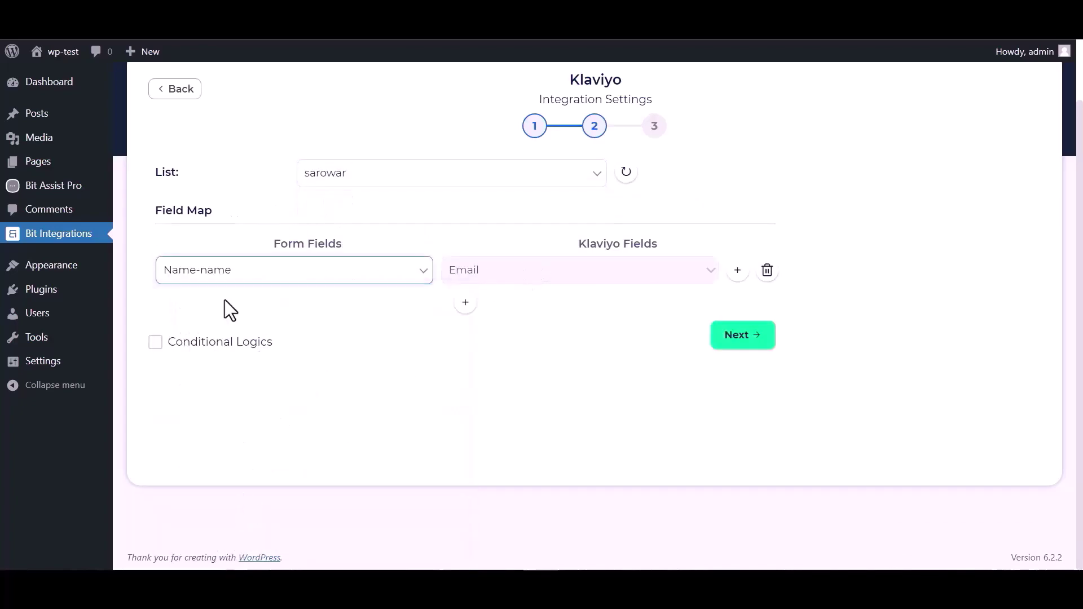
{"action": "left_click", "coordinate": [226, 271]}
{"action": "scroll", "coordinate": [219, 514], "scroll_direction": "down", "scroll_amount": 2}
{"action": "left_click", "coordinate": [228, 513]}
- Add a second row mapping Name-name to First Name, leave conditional logic off, and finish
{"action": "left_click", "coordinate": [465, 302]}
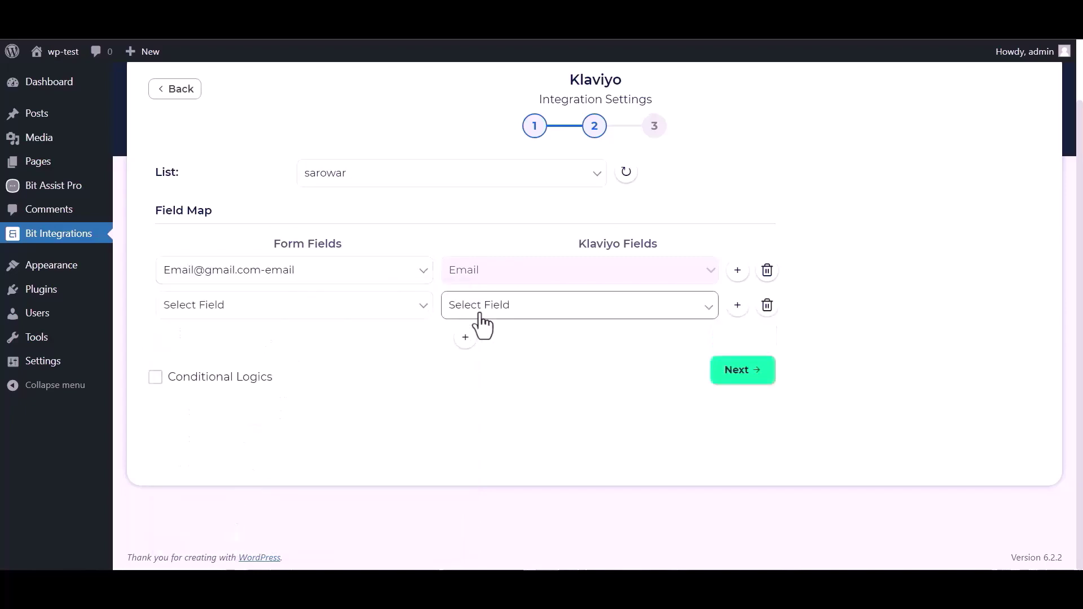
{"action": "left_click", "coordinate": [481, 316]}
{"action": "left_click", "coordinate": [482, 339]}
{"action": "left_click", "coordinate": [237, 304]}
{"action": "scroll", "coordinate": [245, 237], "scroll_direction": "down", "scroll_amount": 3}
{"action": "left_click", "coordinate": [248, 232]}
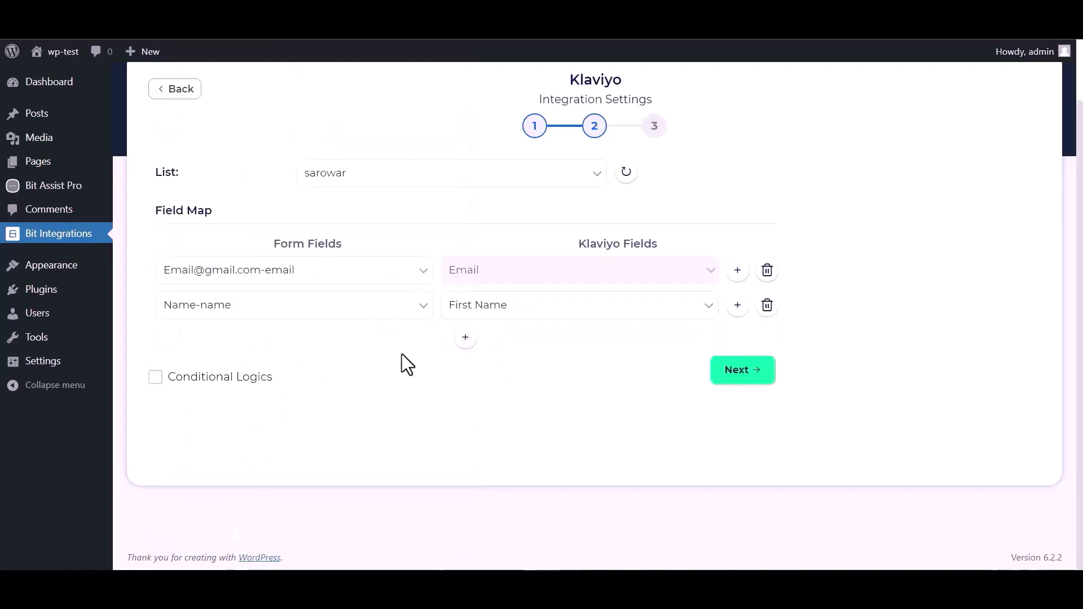
{"action": "left_click", "coordinate": [192, 378]}
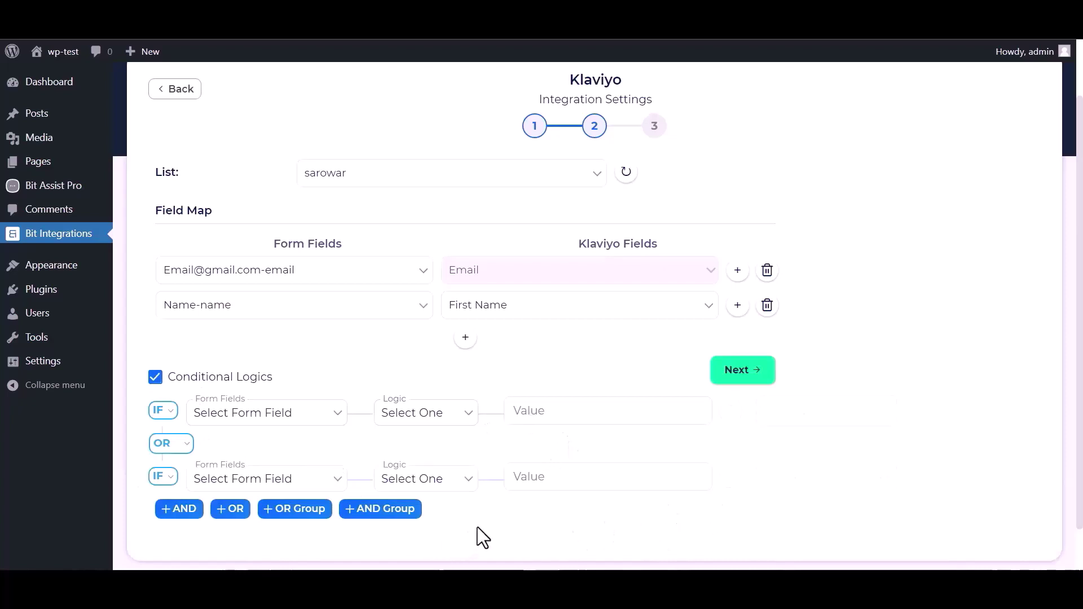
{"action": "left_click", "coordinate": [156, 377]}
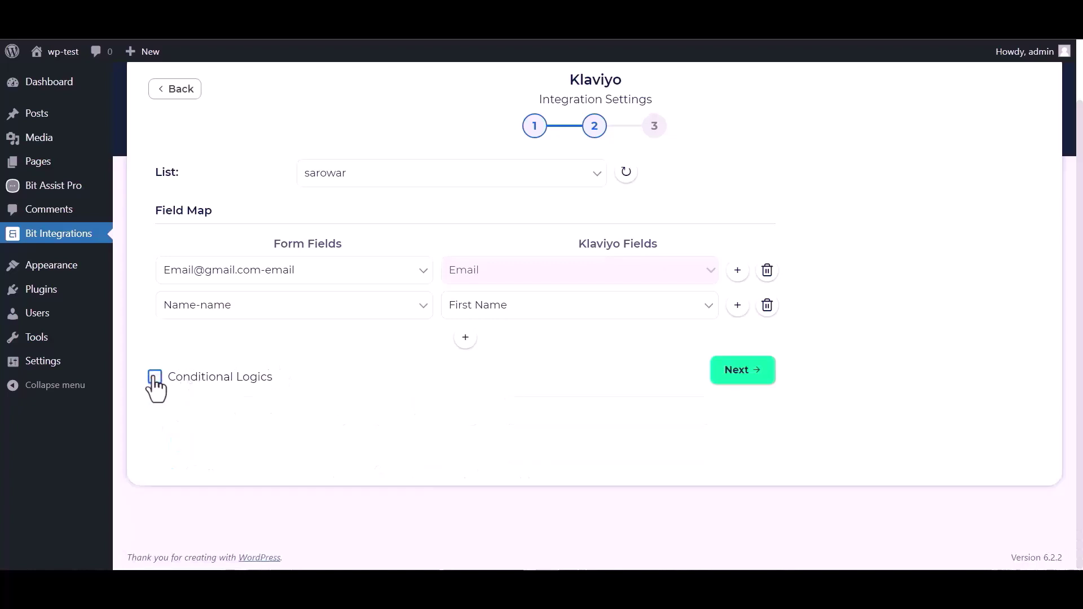
{"action": "left_click", "coordinate": [741, 374]}
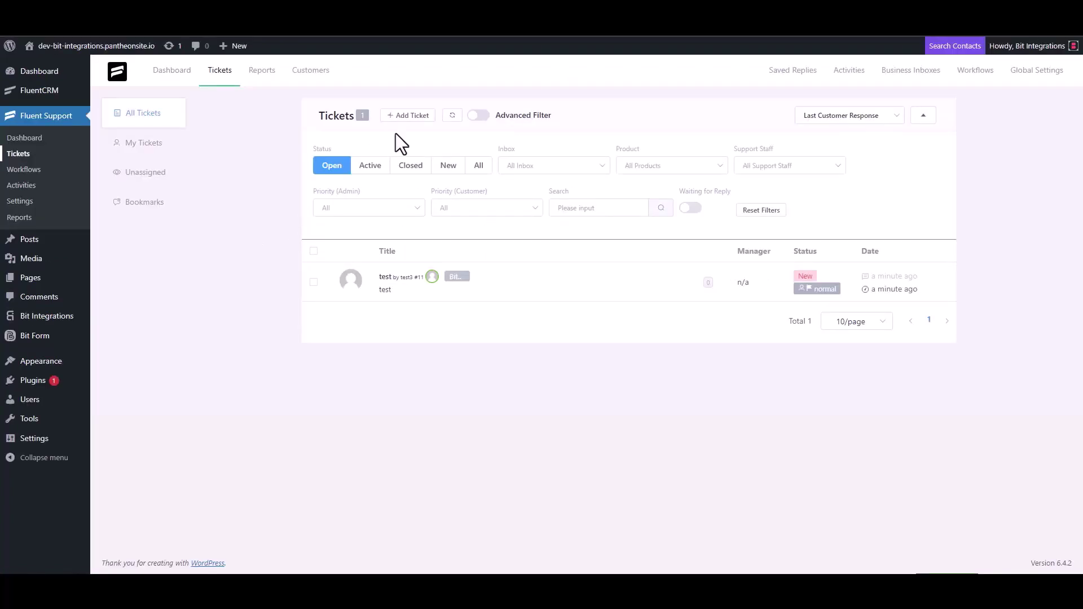
- Begin a new ticket, search the support e-mail, and create a contact with first name 'Bit Integrations' and that e-mail
{"action": "left_click", "coordinate": [406, 115]}
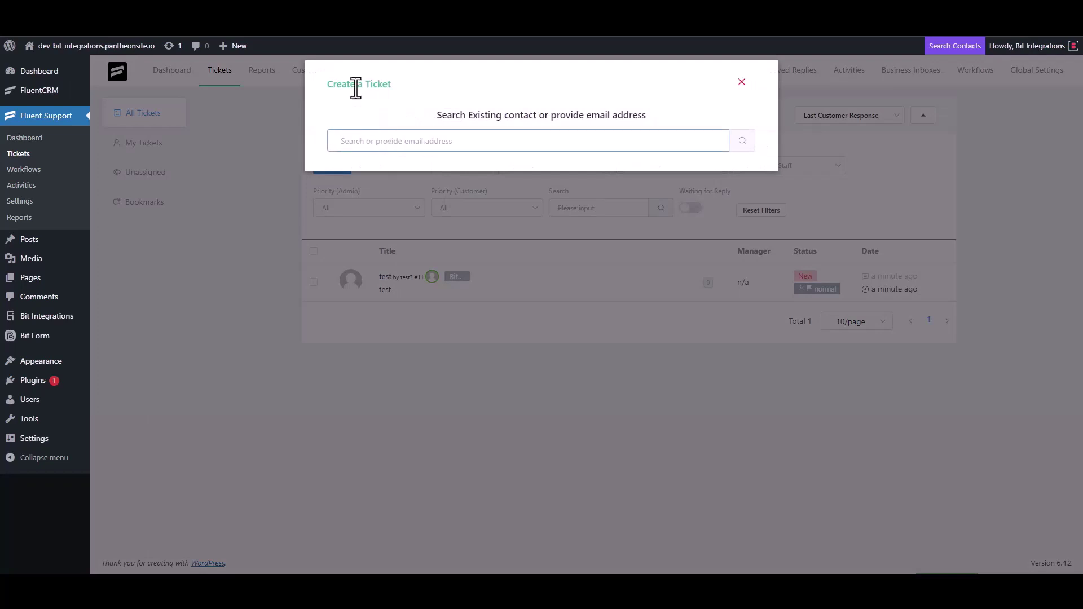
{"action": "triple_click", "coordinate": [396, 140]}
{"action": "left_click", "coordinate": [434, 142]}
{"action": "left_click", "coordinate": [741, 142]}
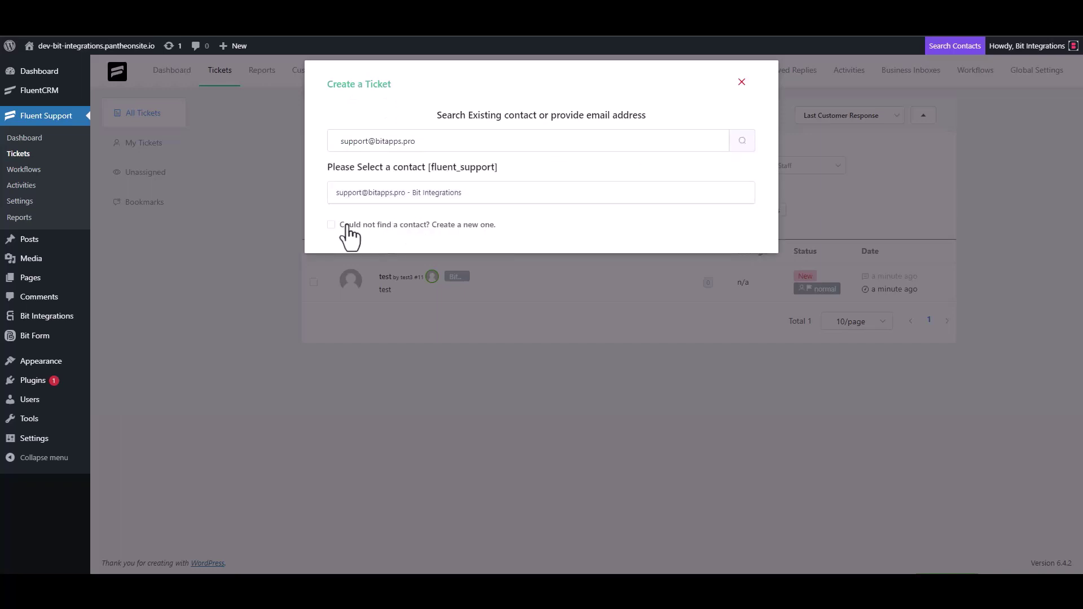
{"action": "left_click", "coordinate": [348, 226]}
{"action": "type", "text": "B"}
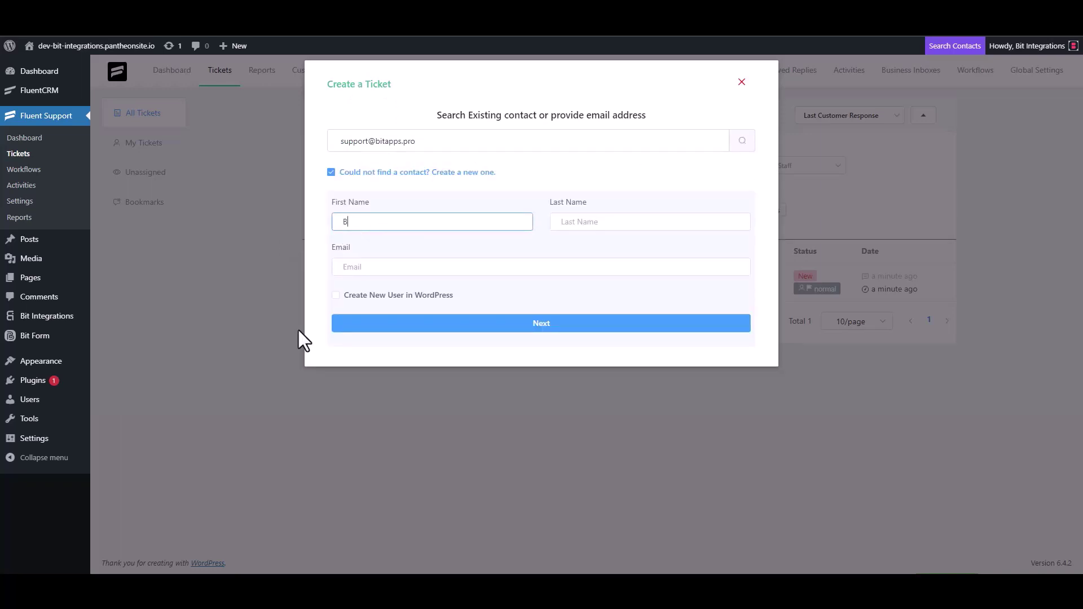
{"action": "type", "text": "it Integrations"}
{"action": "left_click", "coordinate": [377, 271]}
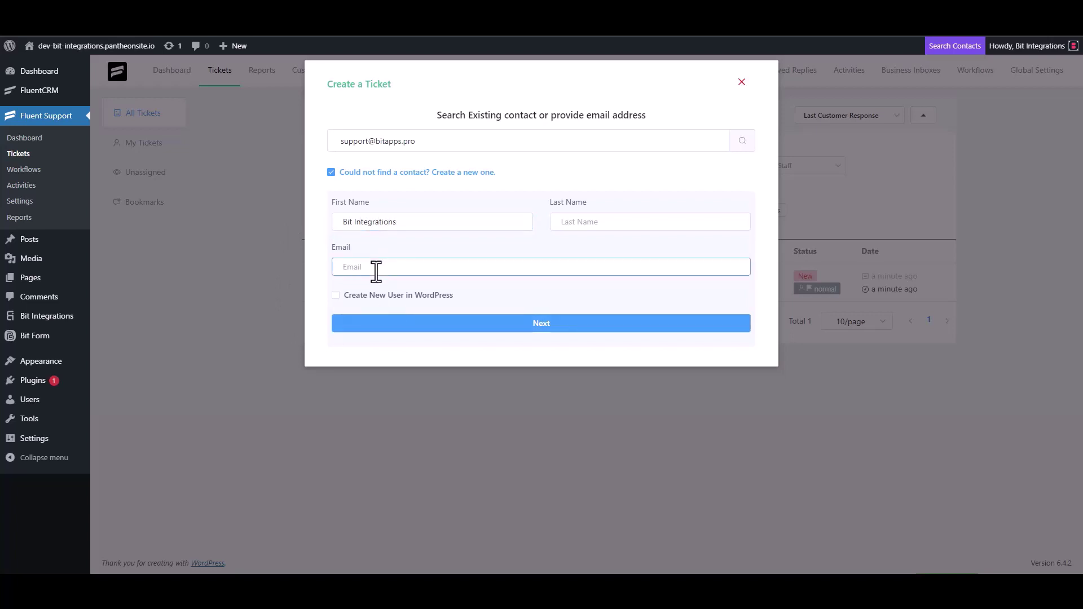
- Continue to the ticket form and clear the trial 'test' text from subject and details
{"action": "left_click", "coordinate": [543, 330]}
{"action": "left_click", "coordinate": [557, 200]}
{"action": "type", "text": "test"}
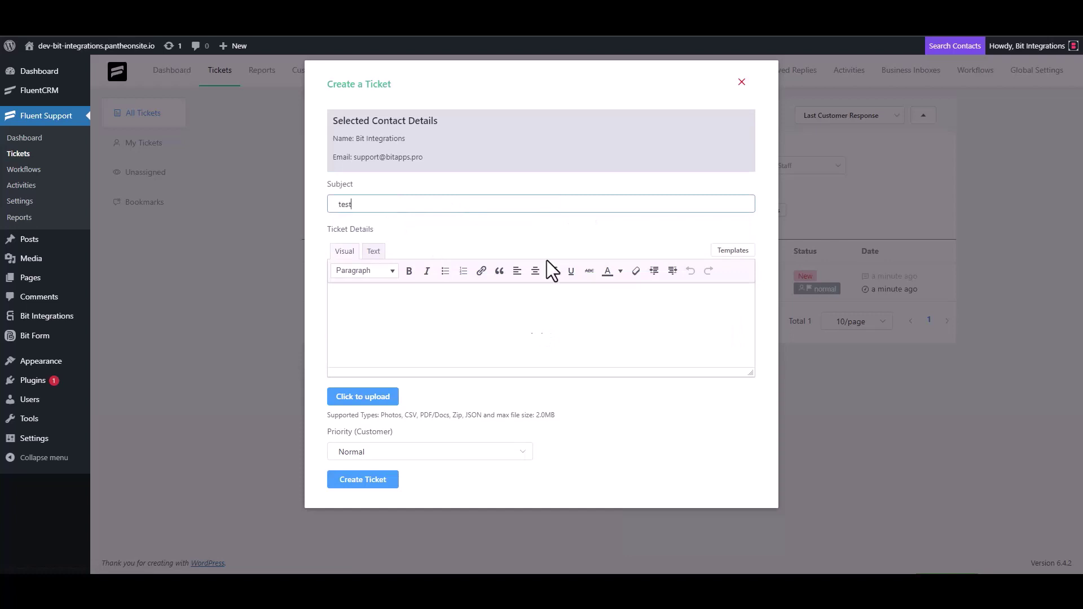
{"action": "left_click", "coordinate": [375, 320]}
{"action": "type", "text": "t"}
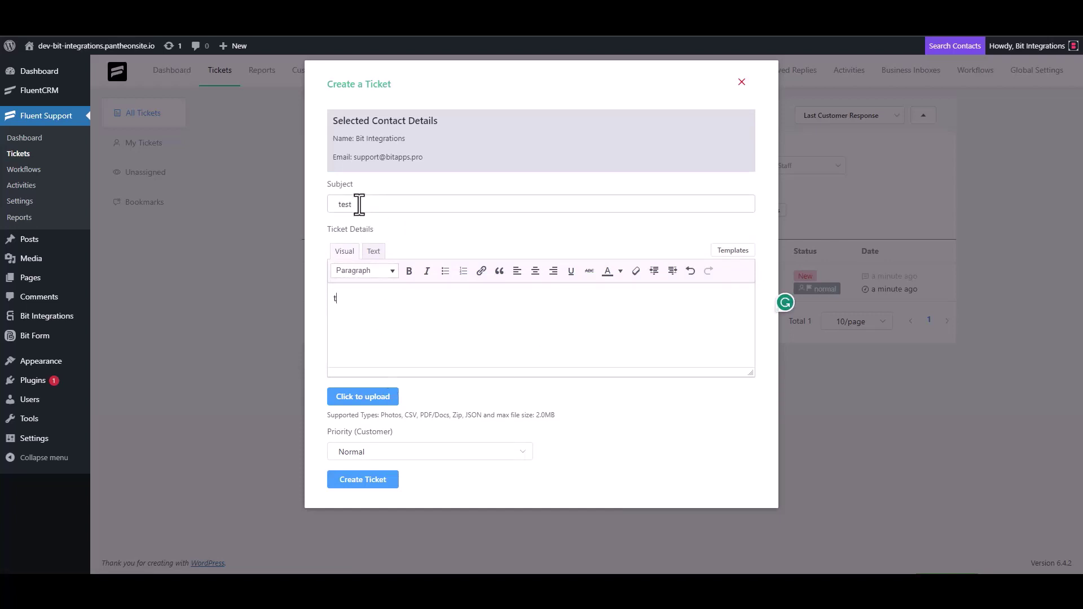
{"action": "double_click", "coordinate": [359, 204]}
{"action": "key", "text": "BackSpace"}
{"action": "left_click", "coordinate": [362, 309]}
{"action": "key", "text": "BackSpace"}
- Set subject and details both to 'Bit Integrations' and create the ticket
{"action": "left_click", "coordinate": [588, 181]}
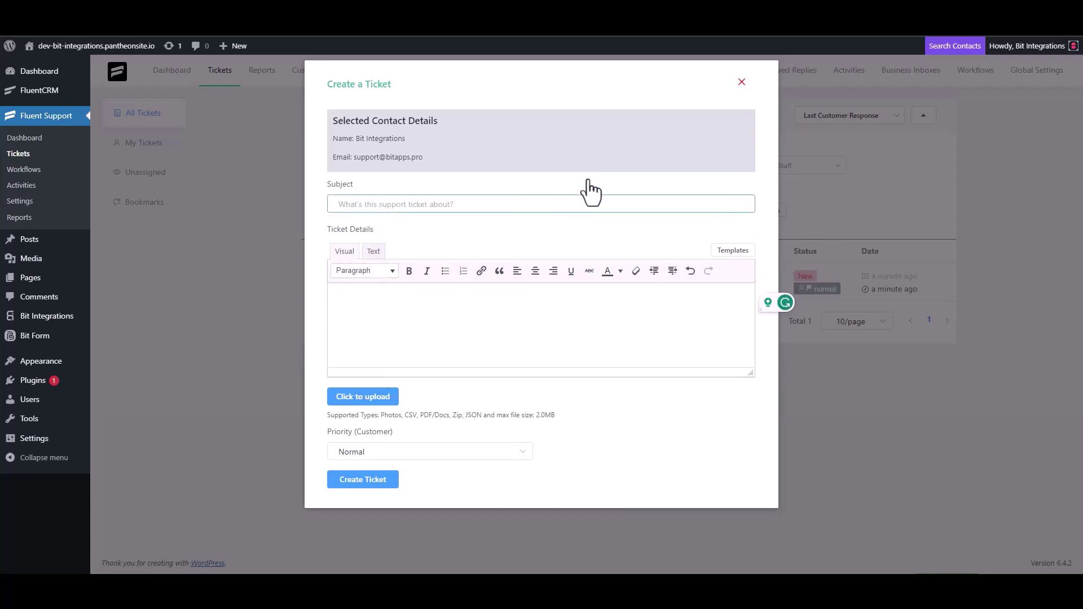
{"action": "type", "text": "Bit Integrations"}
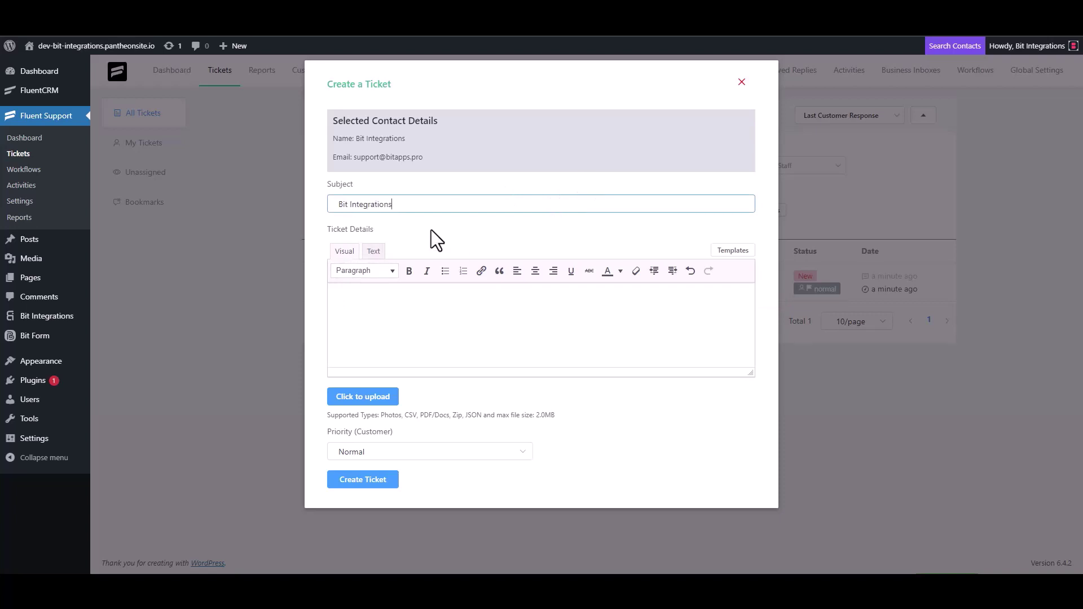
{"action": "triple_click", "coordinate": [410, 208]}
{"action": "key", "text": "ctrl+c"}
{"action": "left_click", "coordinate": [387, 295]}
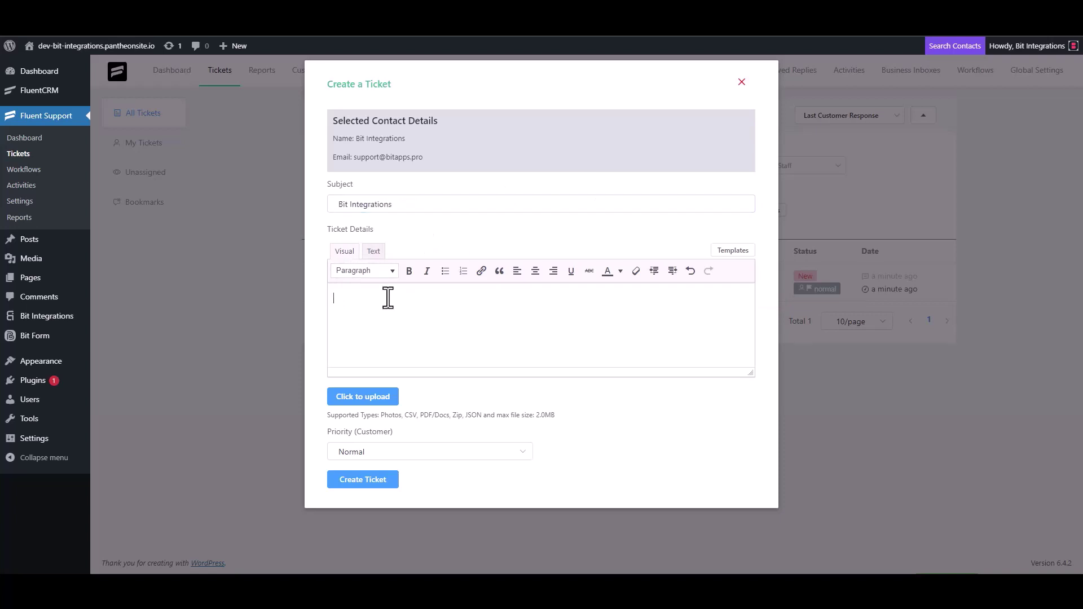
{"action": "key", "text": "ctrl+v"}
{"action": "left_click", "coordinate": [374, 481]}
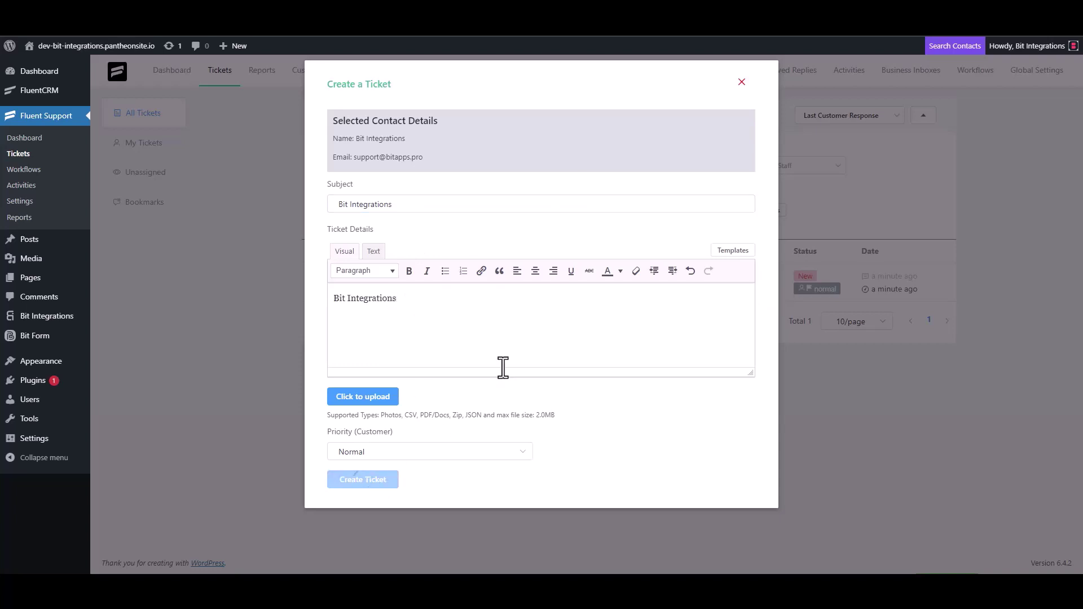